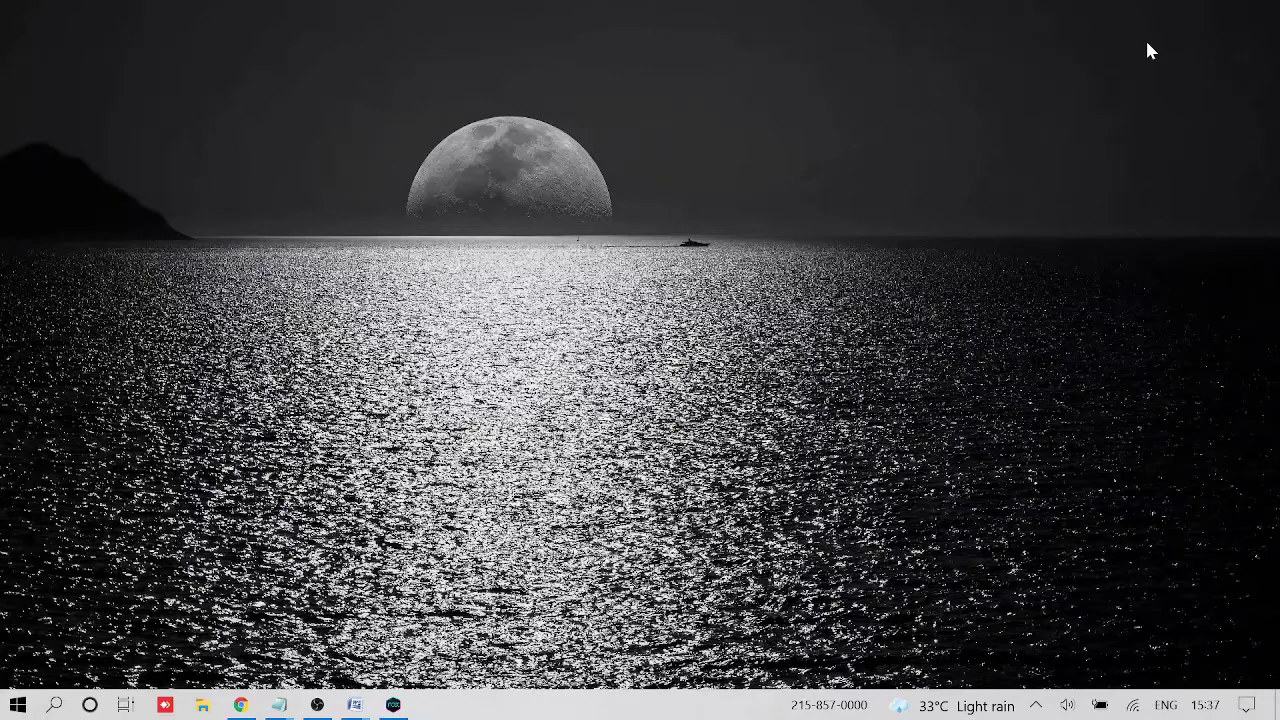
Step: Open a maximized File Explorer window and bring up the properties of This PC
key("super+e")
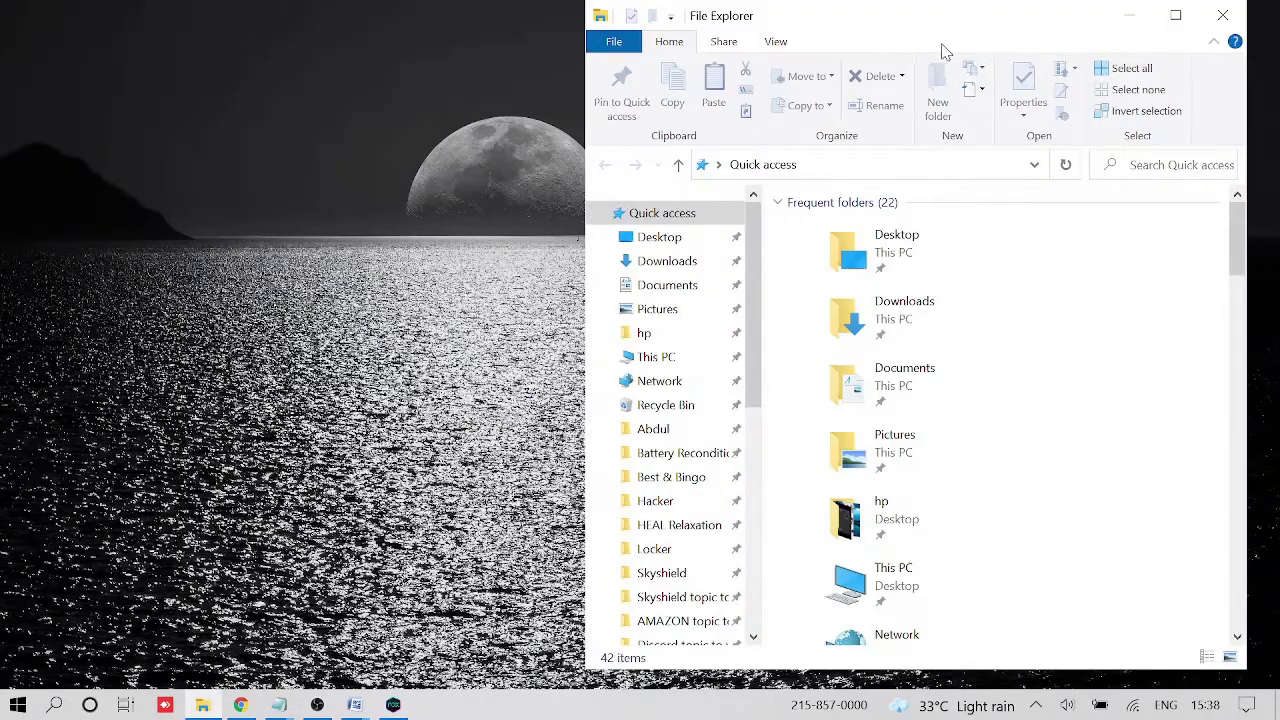
left_click_drag(979, 29, 794, 47)
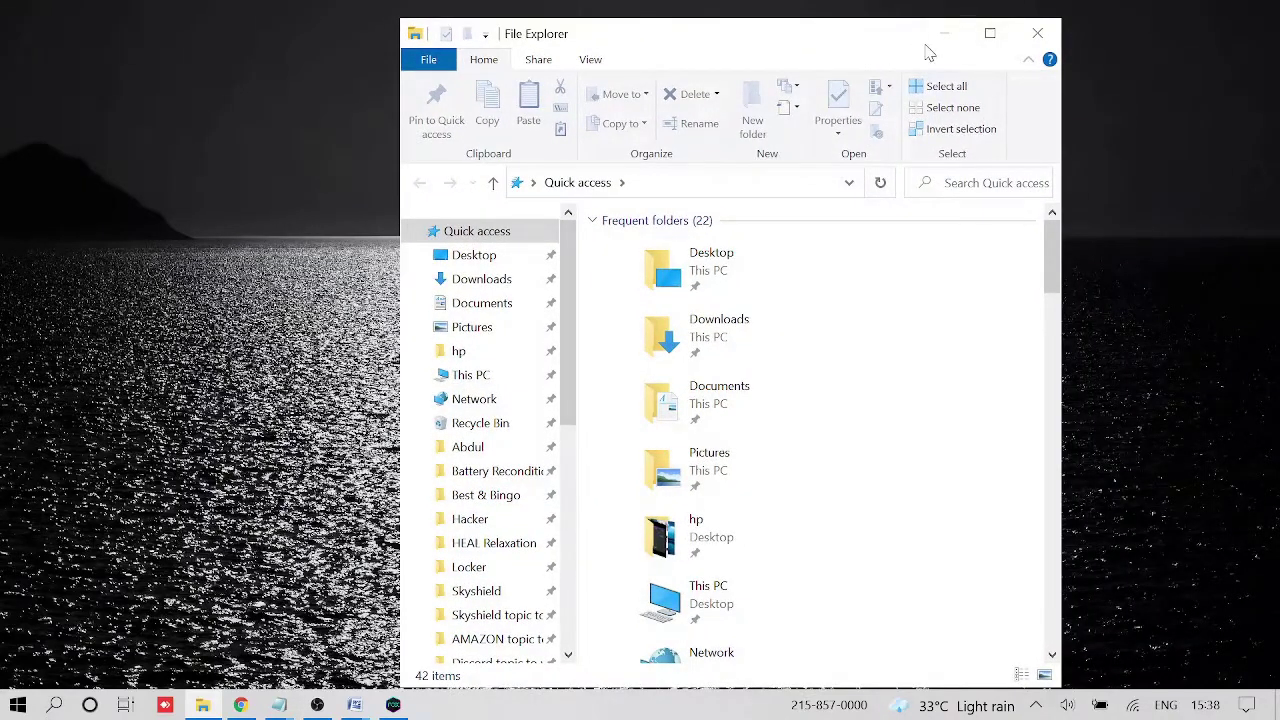
left_click(990, 33)
scroll(90, 450, "down", 4)
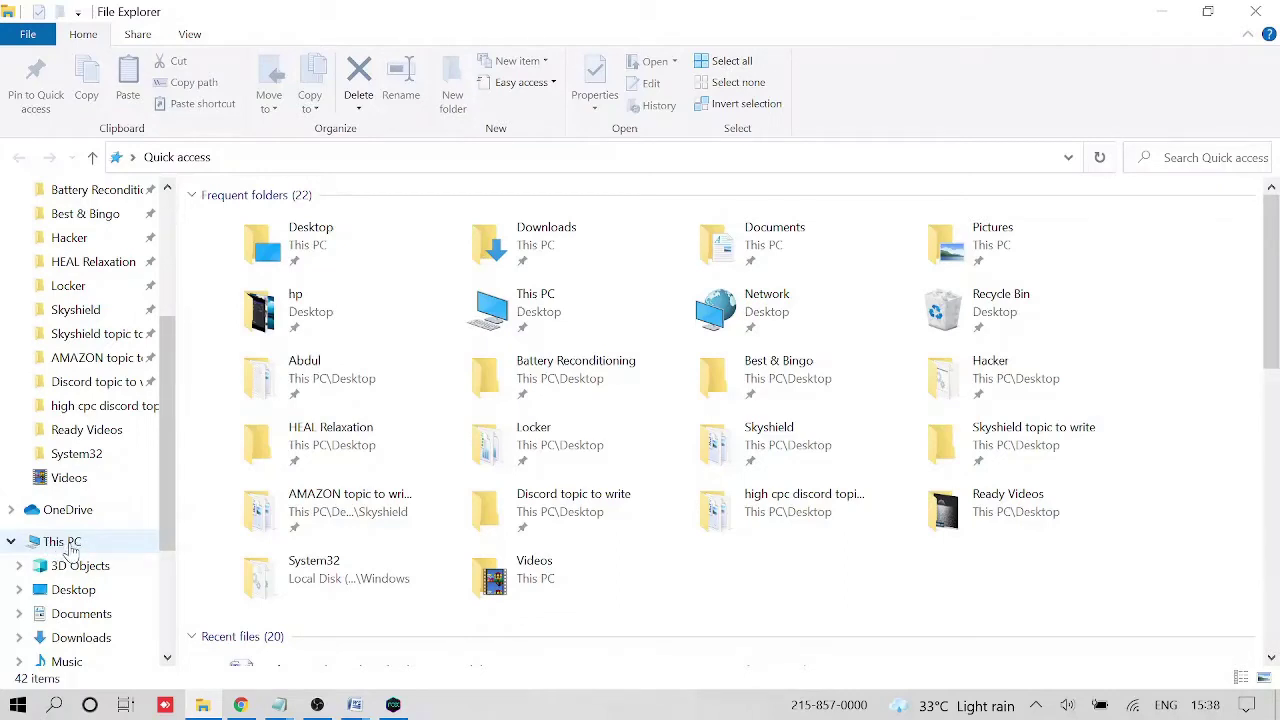
right_click(88, 542)
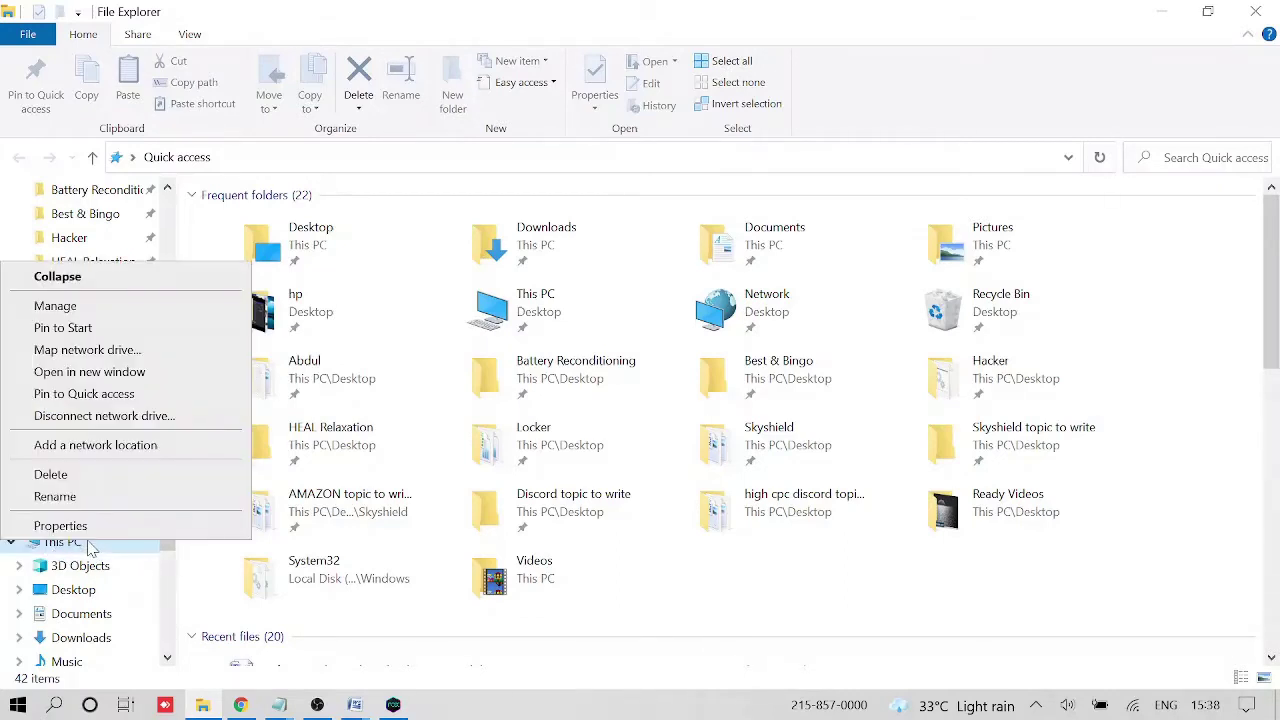
left_click(86, 527)
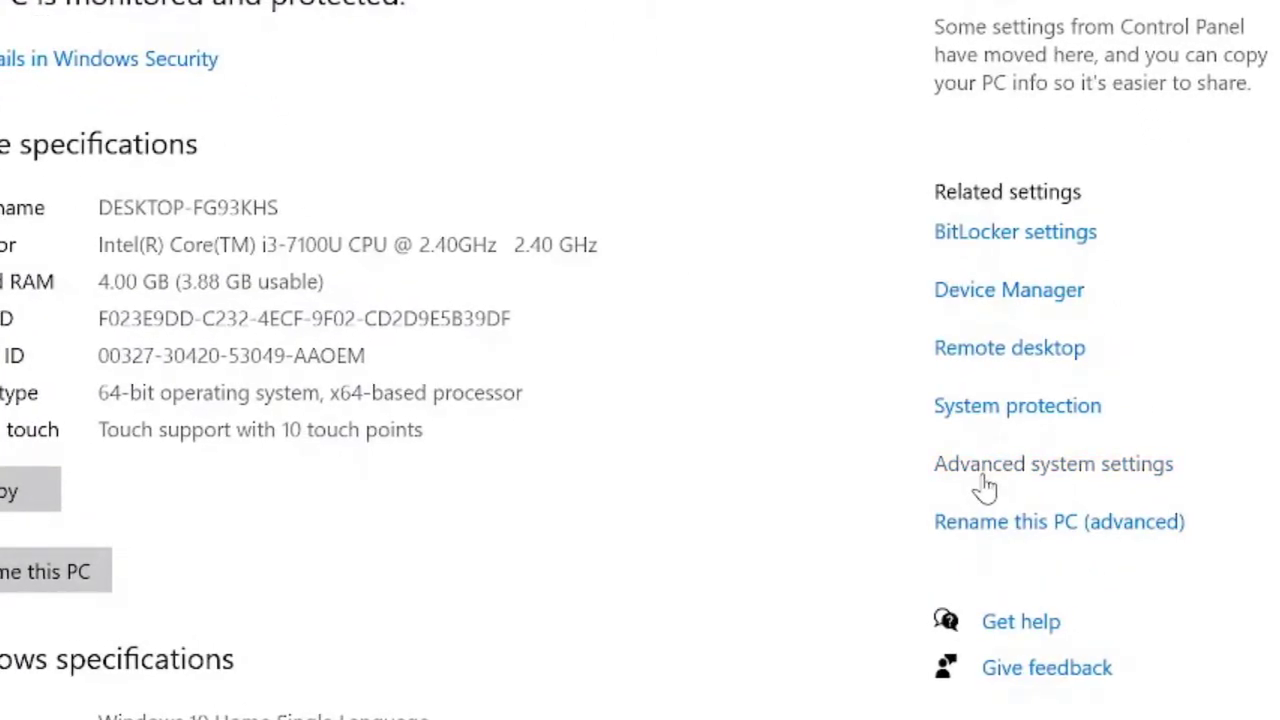
Step: Open the Virtual Memory settings from the performance options of the advanced system settings
left_click(983, 478)
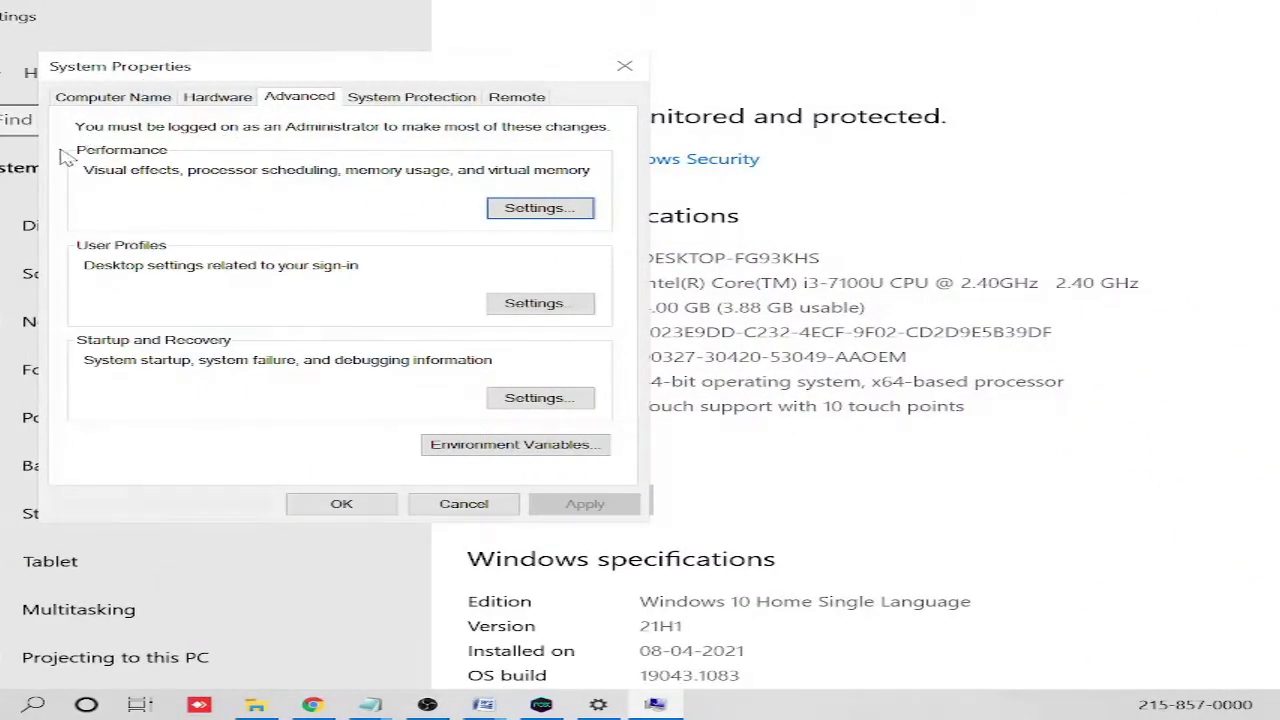
left_click(510, 215)
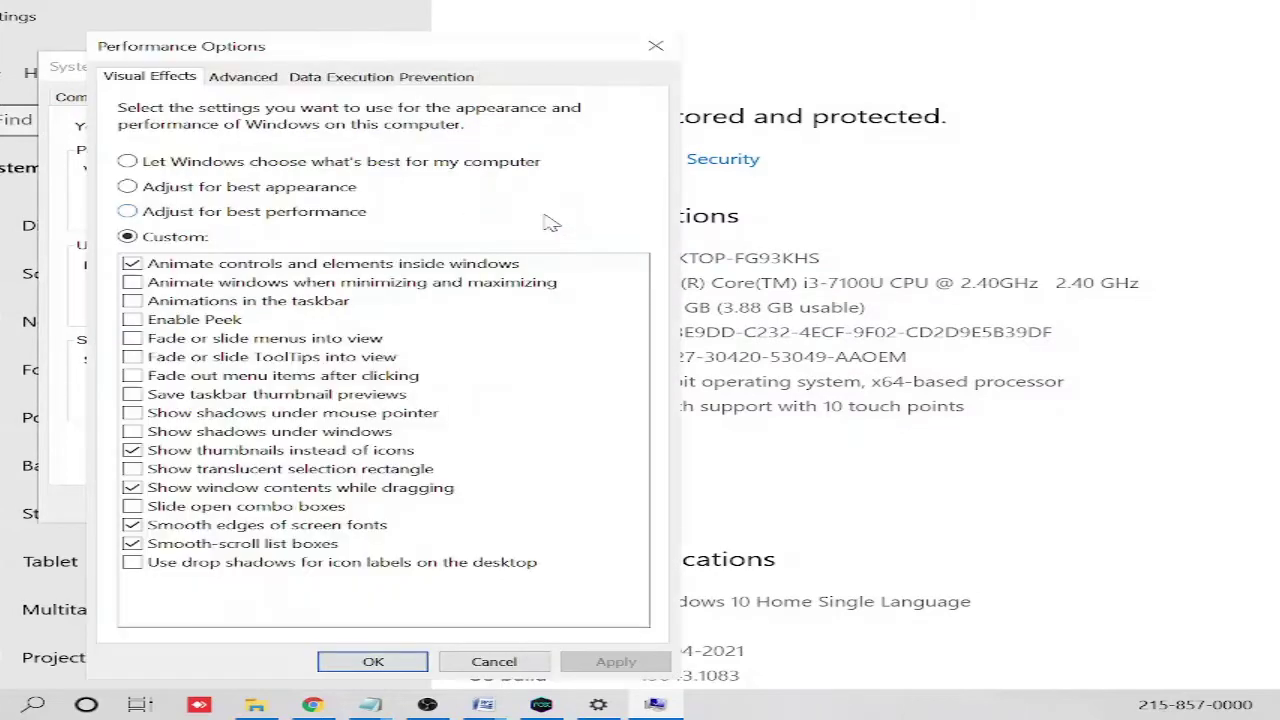
left_click(246, 82)
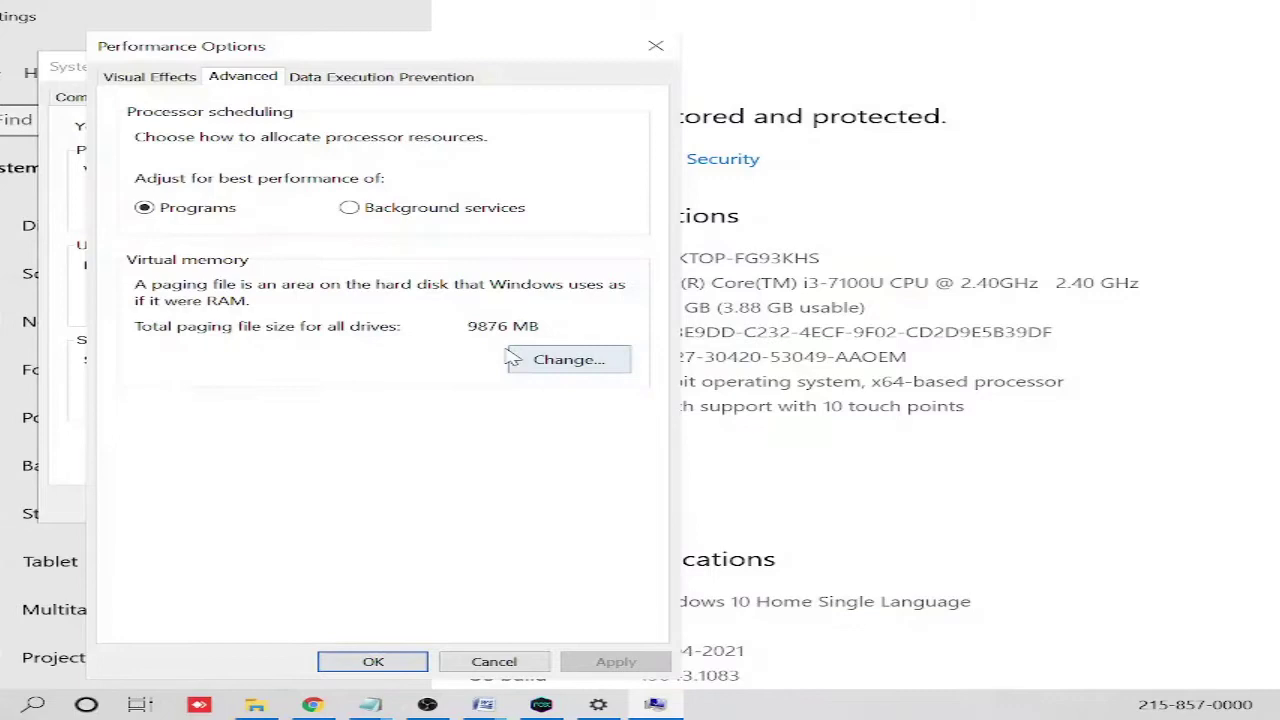
left_click(592, 371)
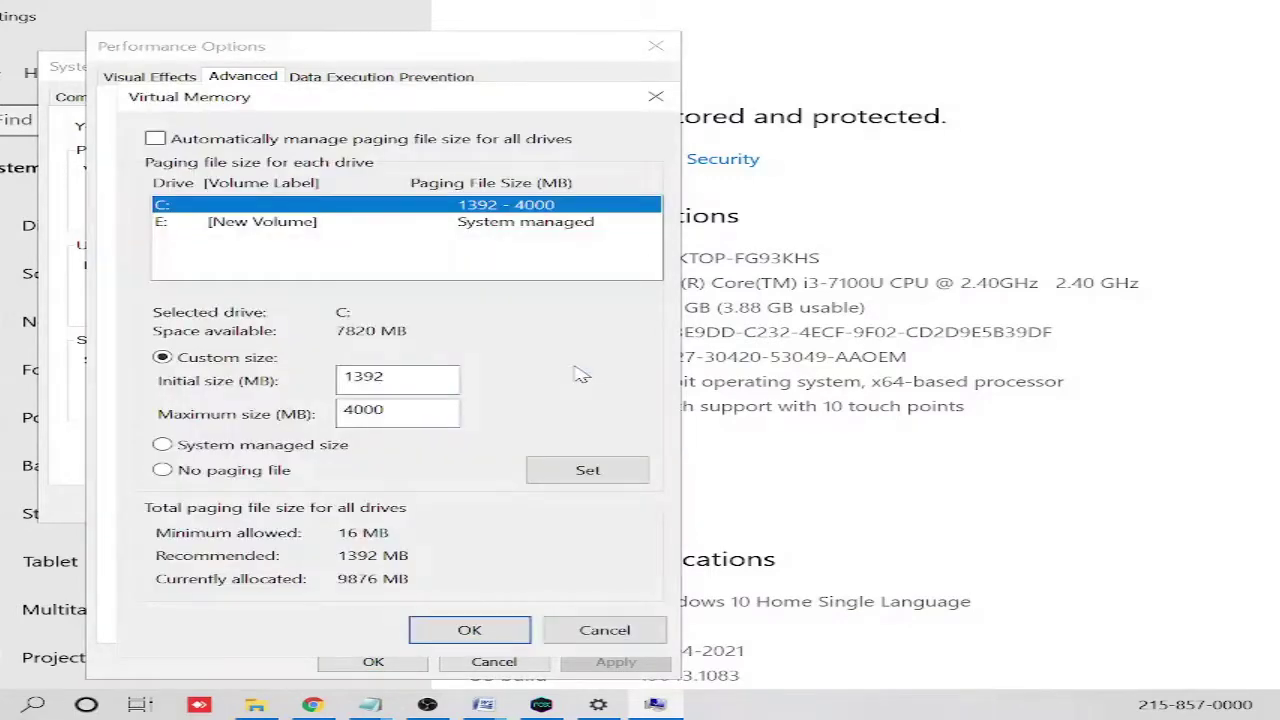
Step: Keep automatic paging file management off, with drive C: on a custom size of 1392 MB initial and 4000 MB maximum
left_click(156, 139)
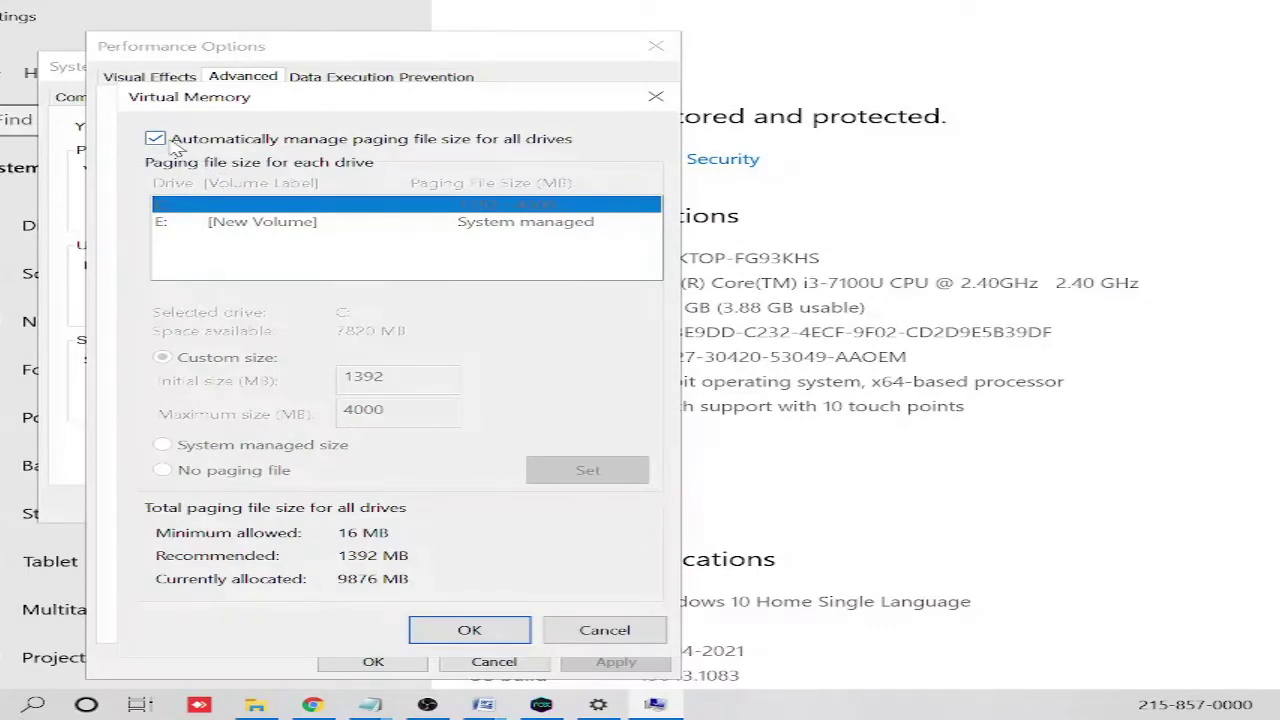
left_click(155, 139)
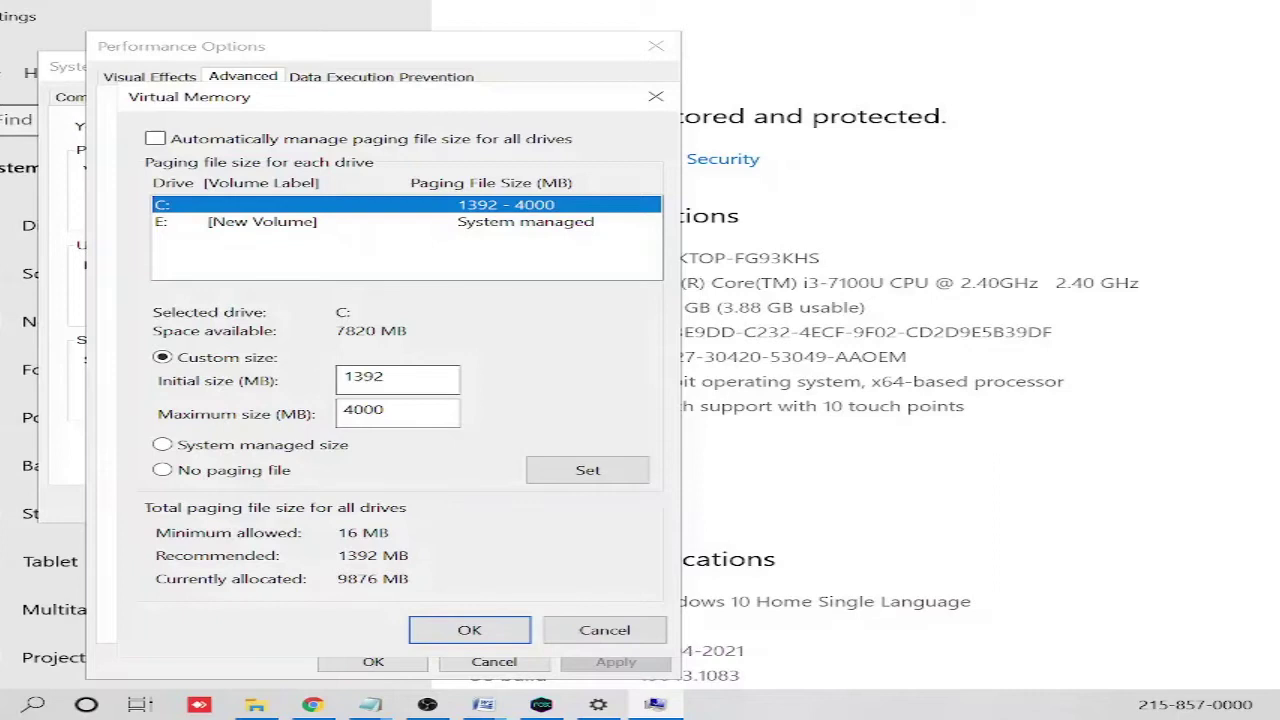
double_click(395, 377)
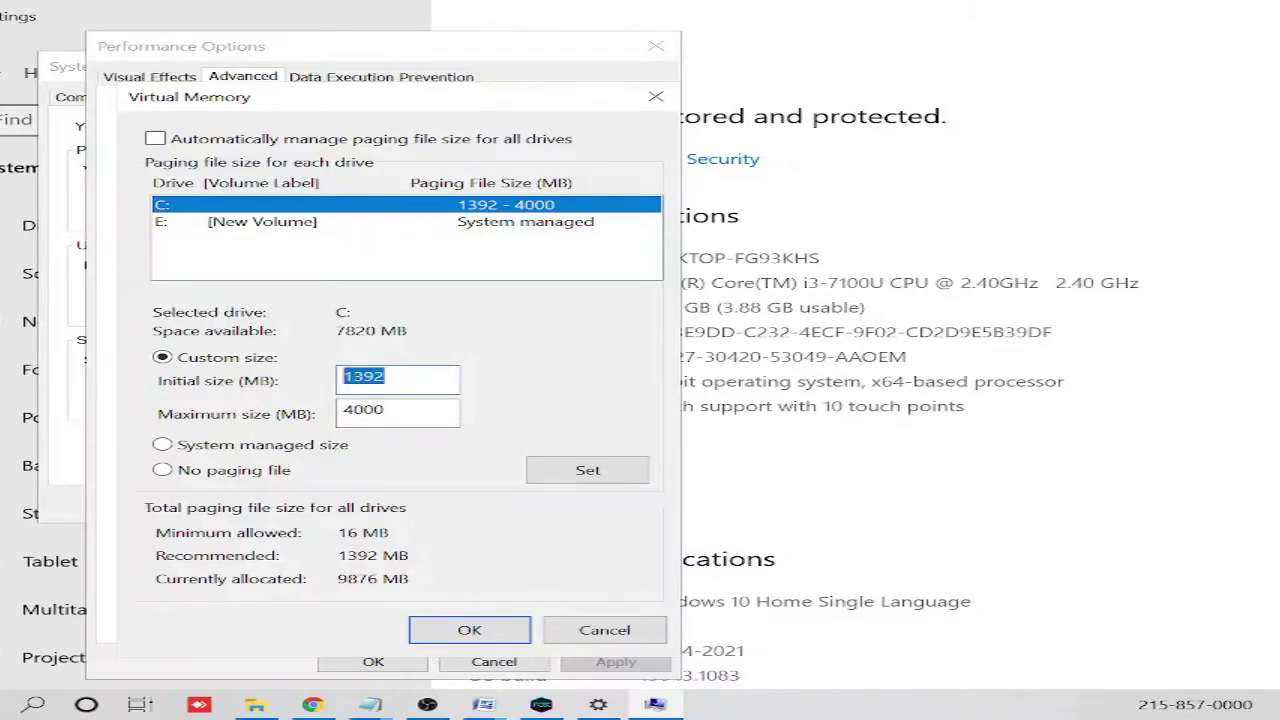
left_click(395, 377)
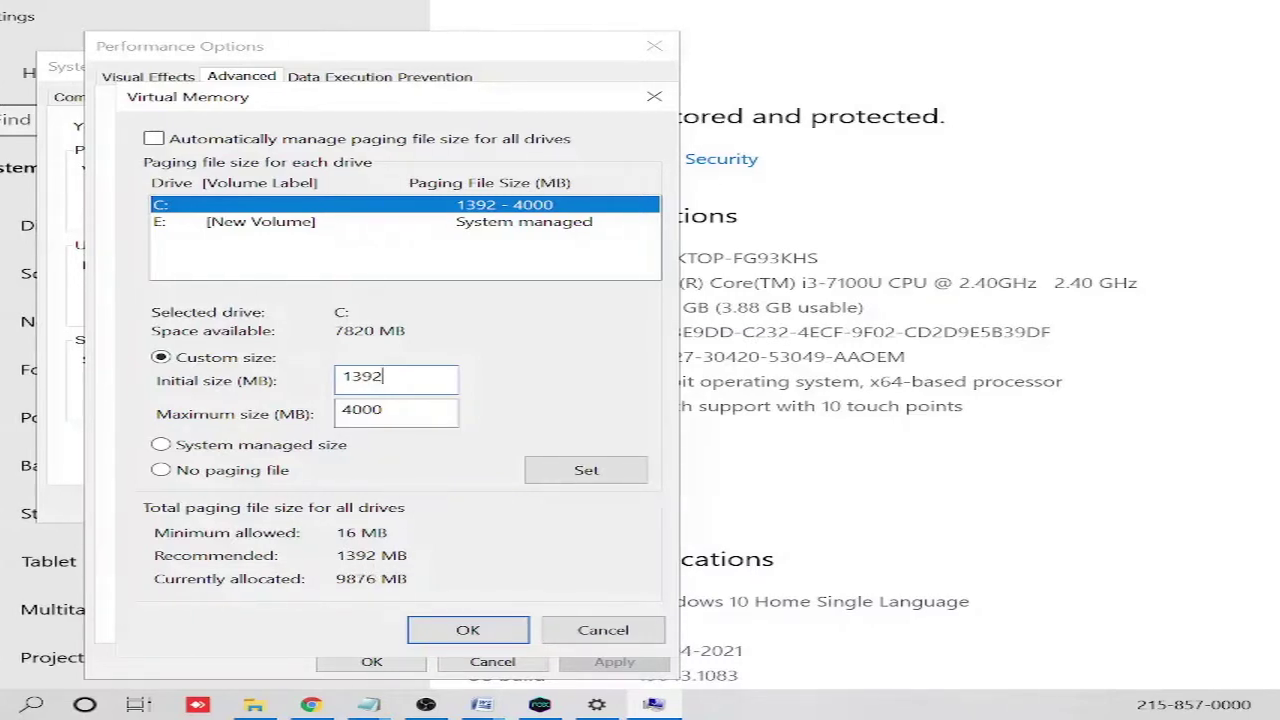
double_click(362, 376)
left_click(384, 409)
key("shift+Left")
key("shift+Left")
key("shift+Left")
key("shift+Left")
left_click(384, 376)
key("shift+Home")
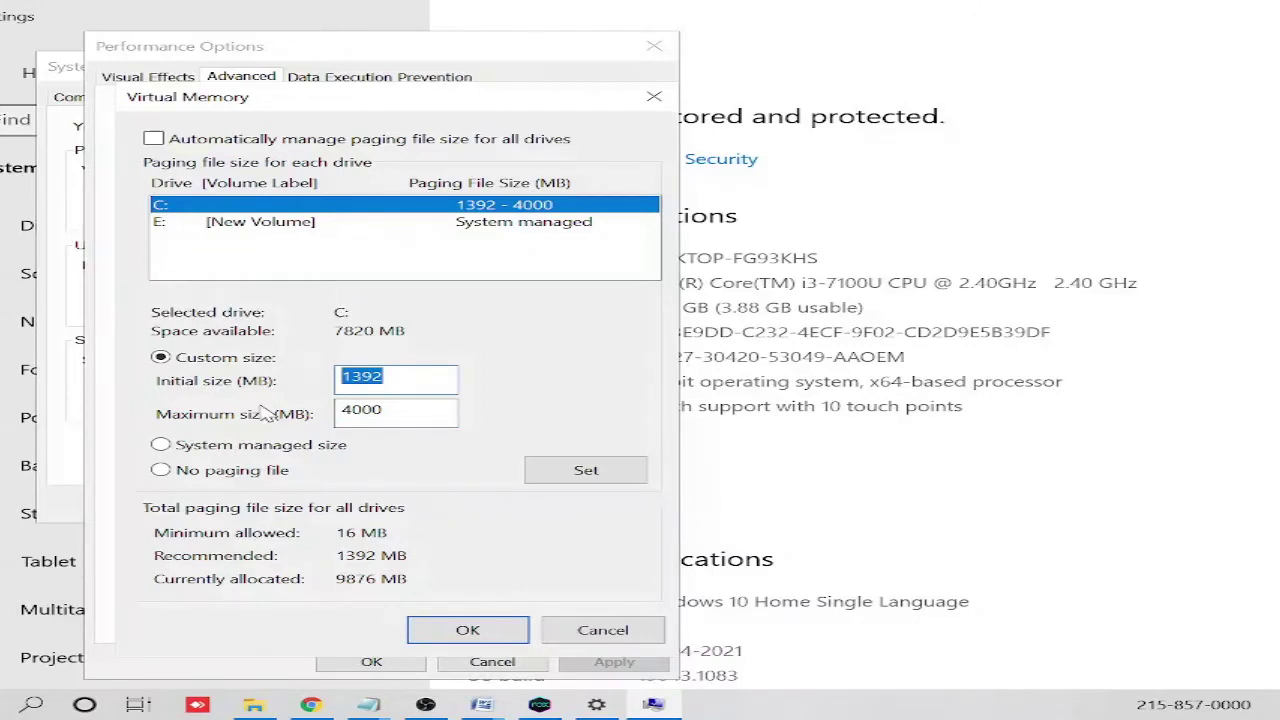
left_click(586, 470)
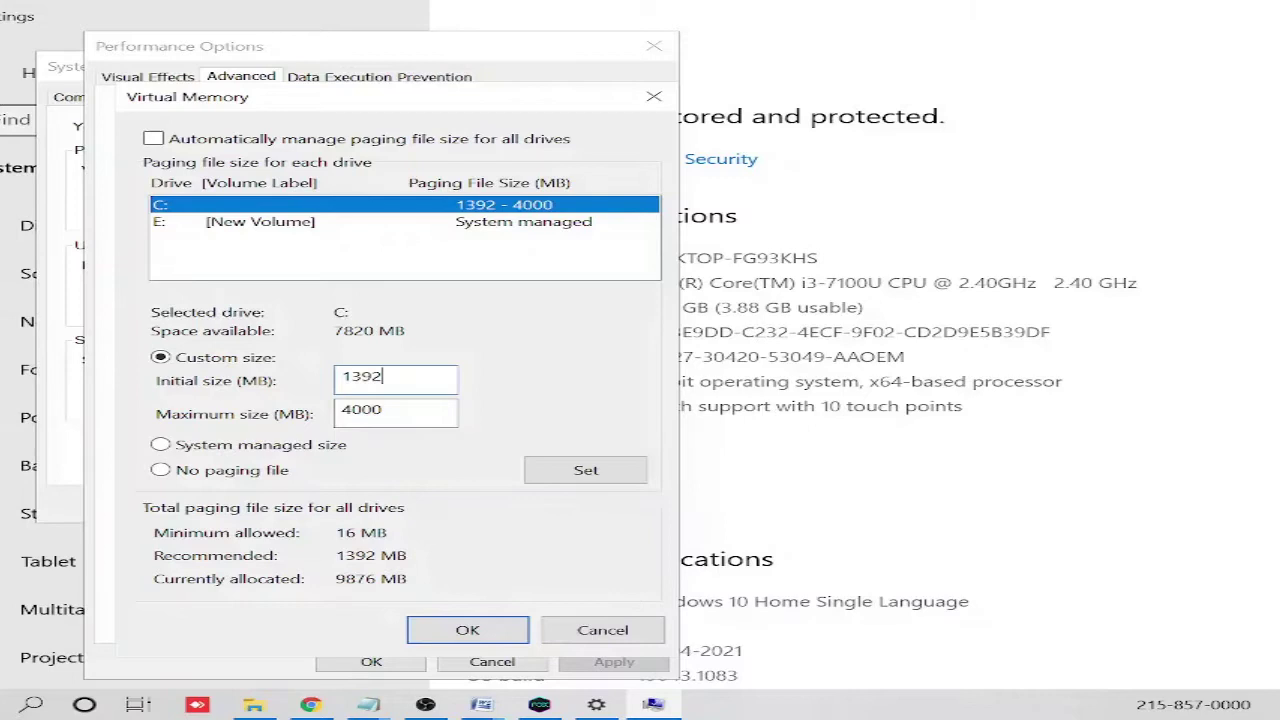
key("Tab")
key("End")
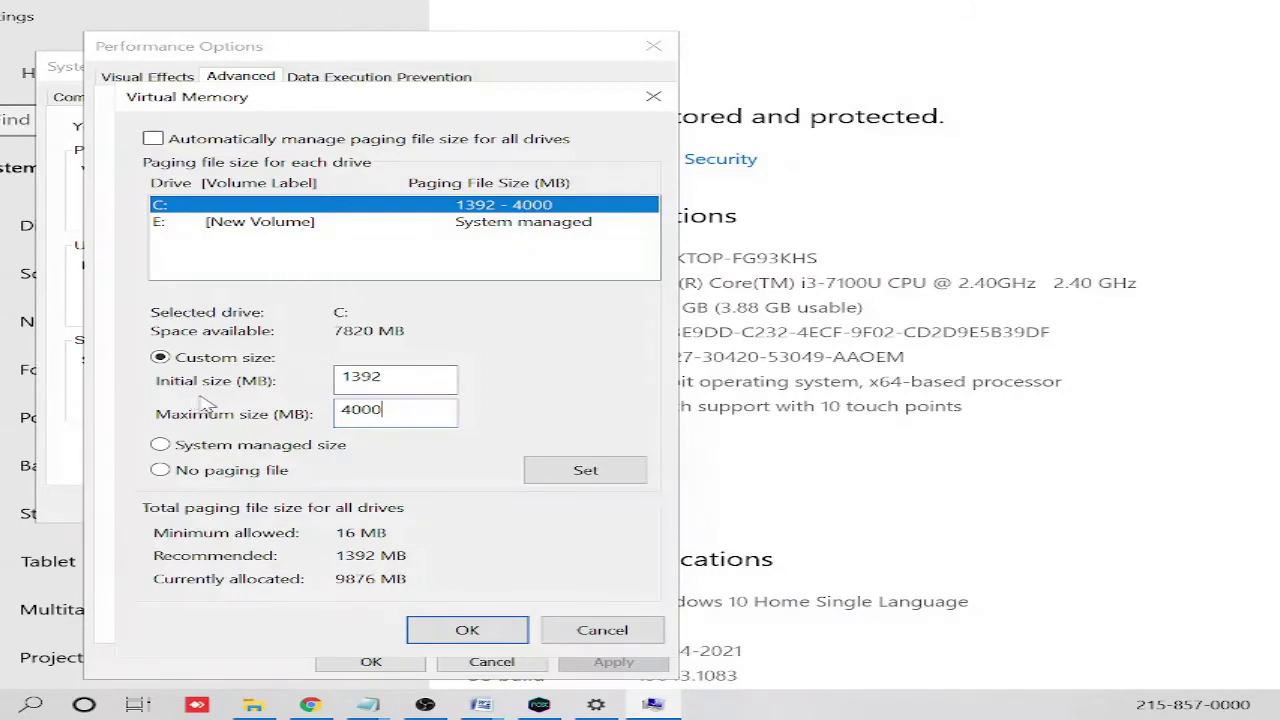
Step: Set the custom paging file size for drive C: and confirm the Virtual Memory, Performance Options and System Properties dialogs
left_click(562, 478)
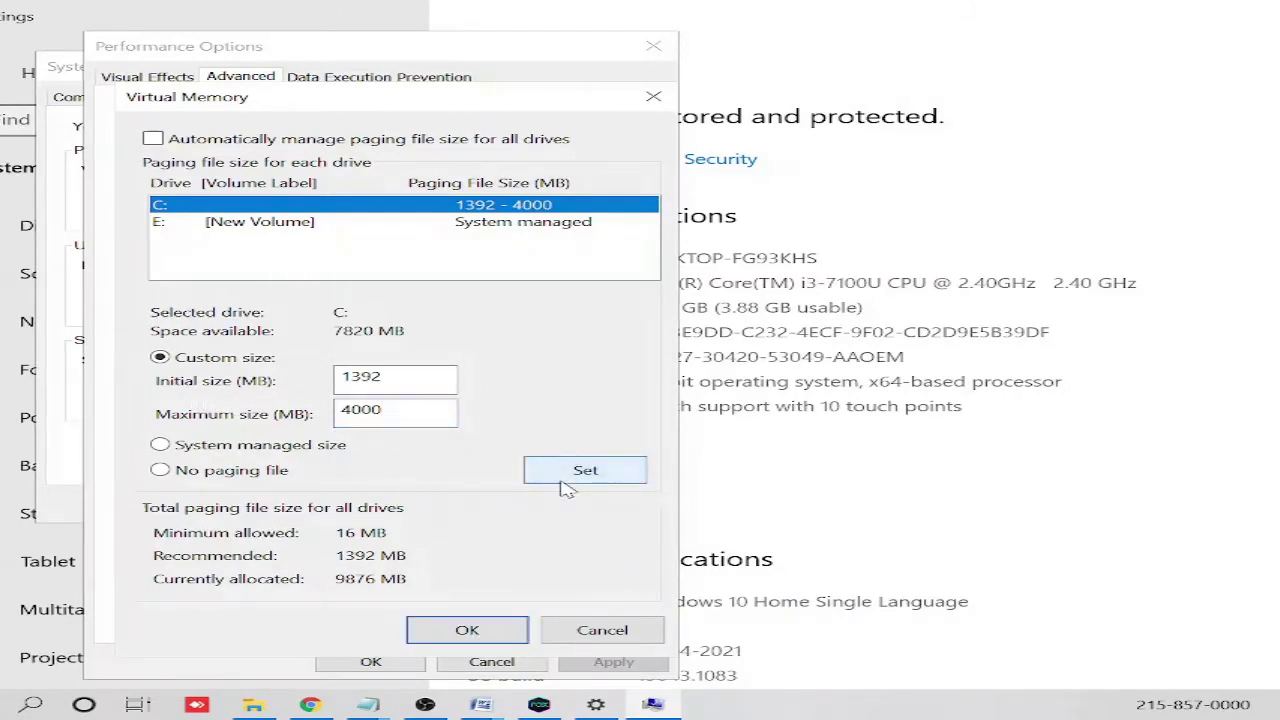
left_click(462, 630)
left_click(371, 662)
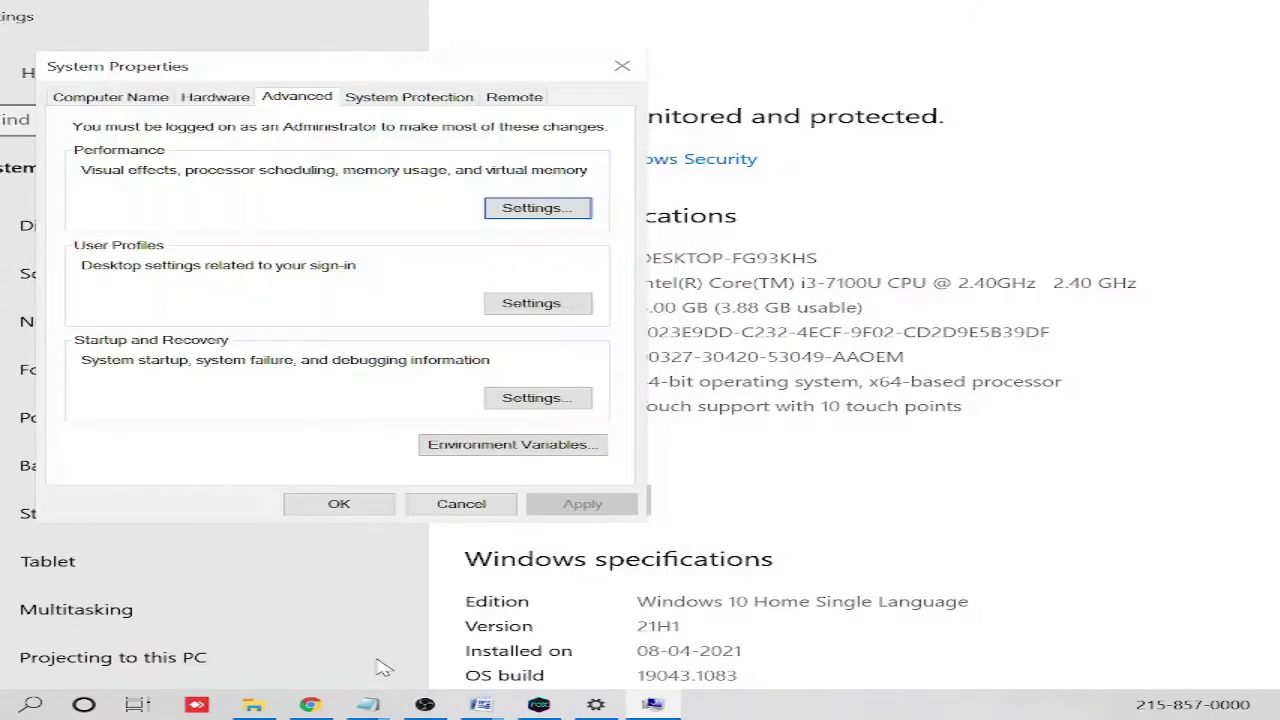
left_click(339, 504)
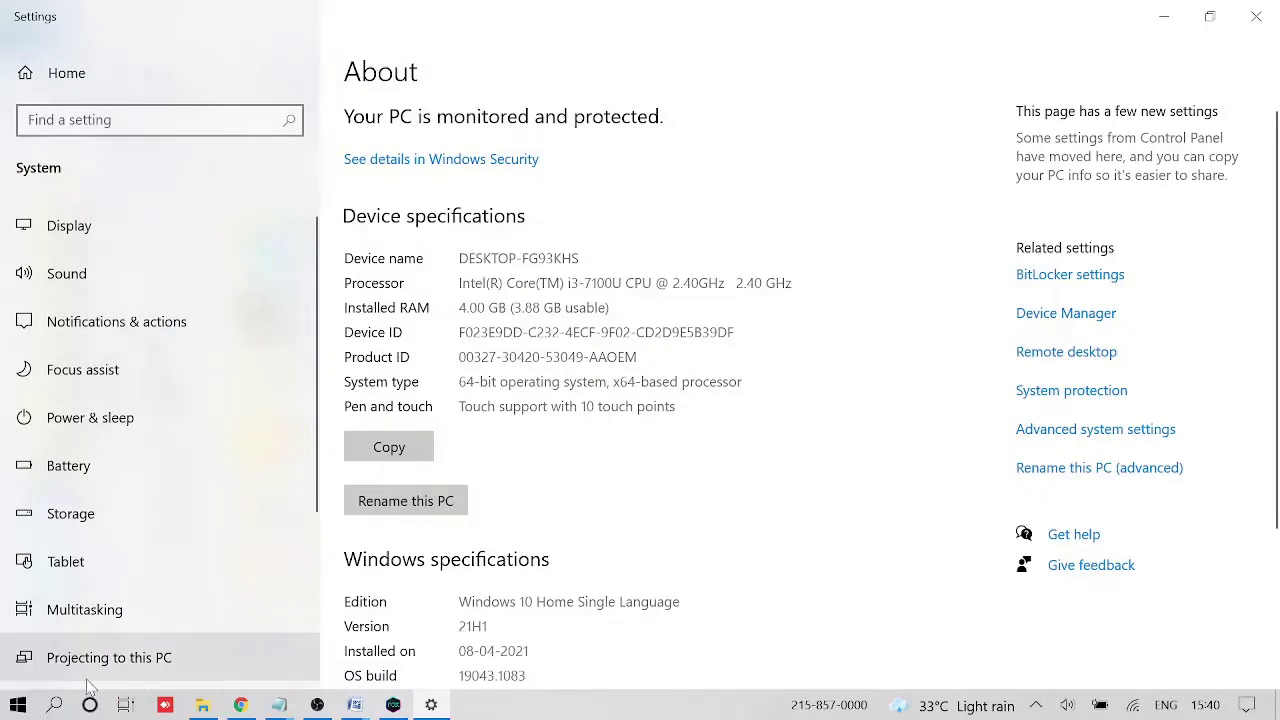
Step: Search Windows for "blue" to locate the BlueStacks 5 app, and close the search
left_click(55, 705)
type("blue")
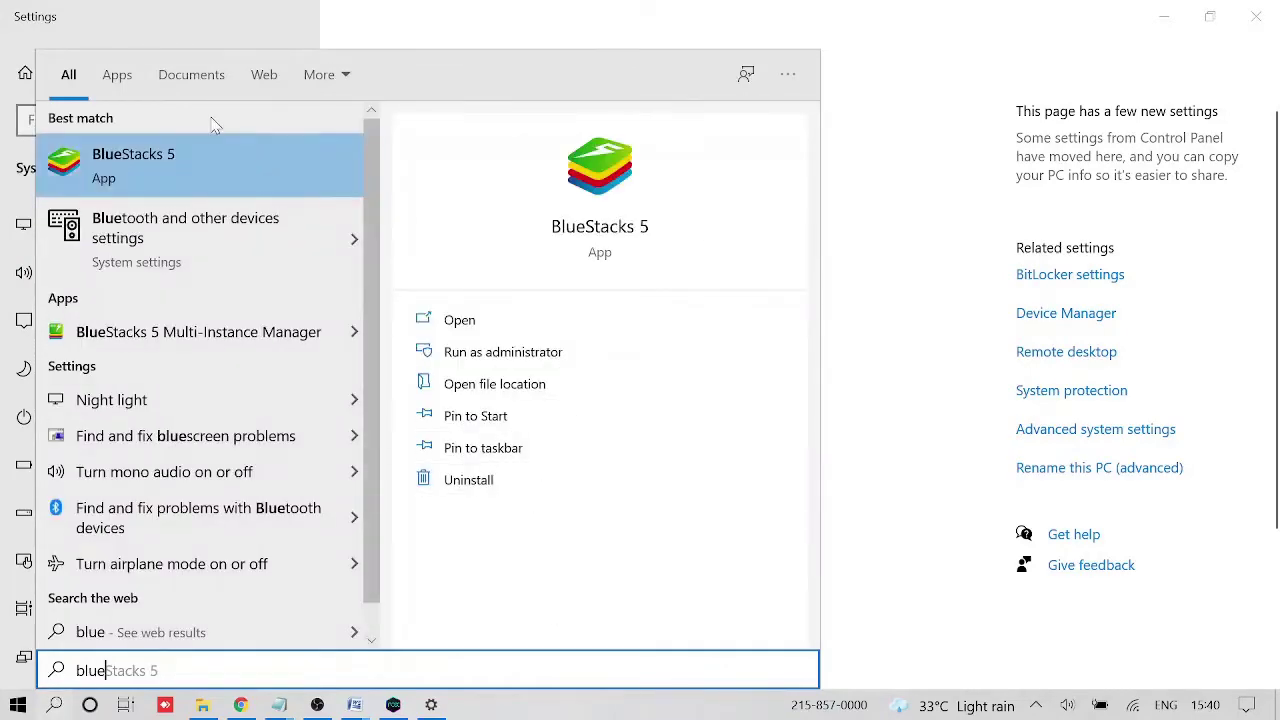
left_click(508, 34)
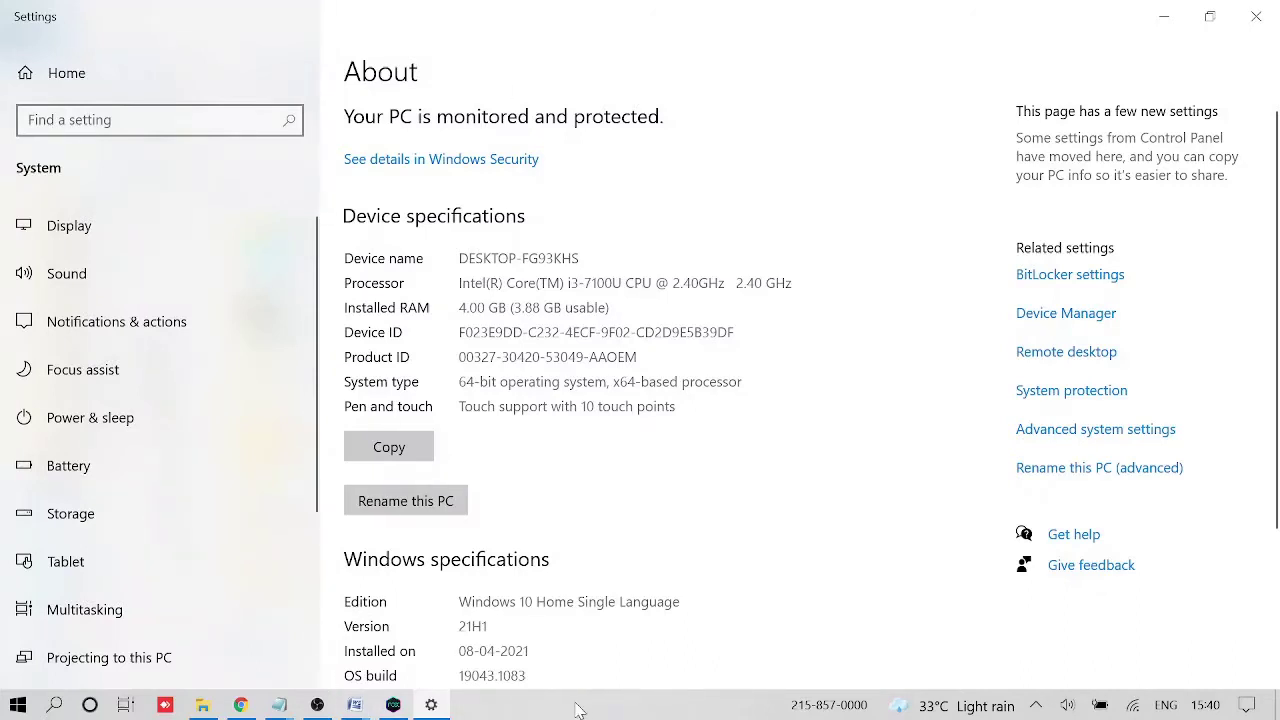
Step: Open Task Manager and look through the running apps and background processes
right_click(606, 713)
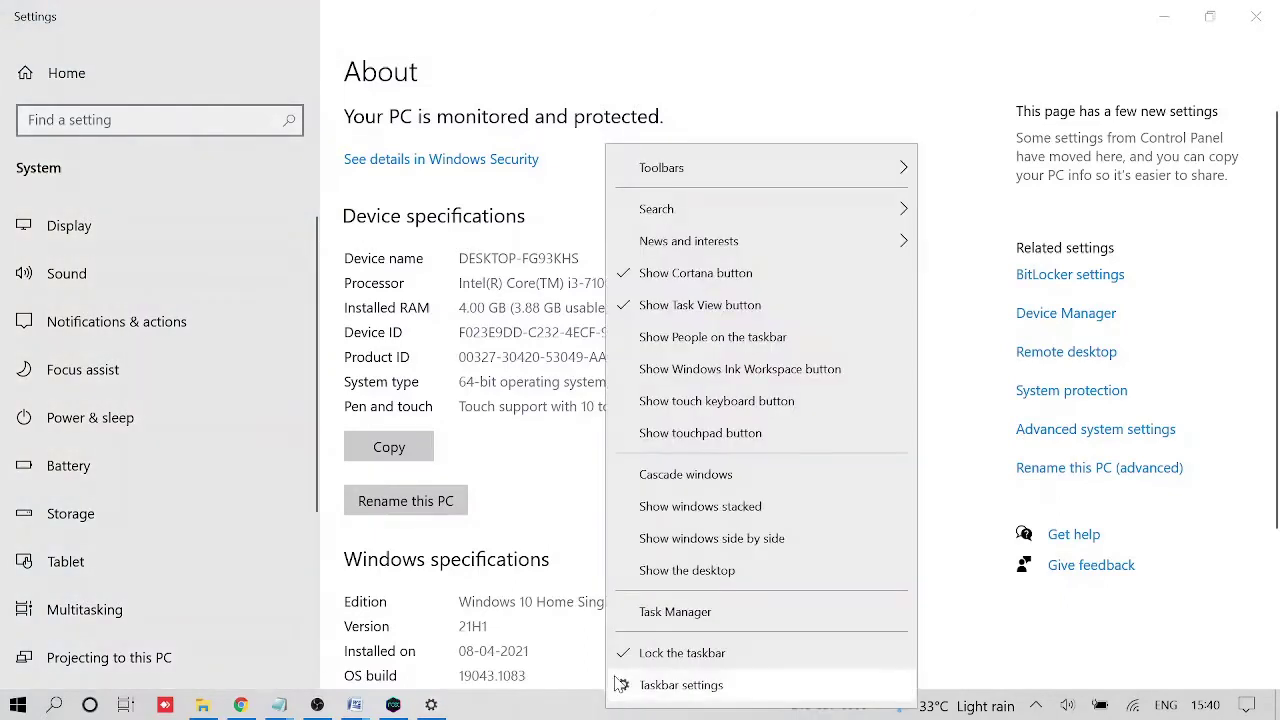
left_click(676, 614)
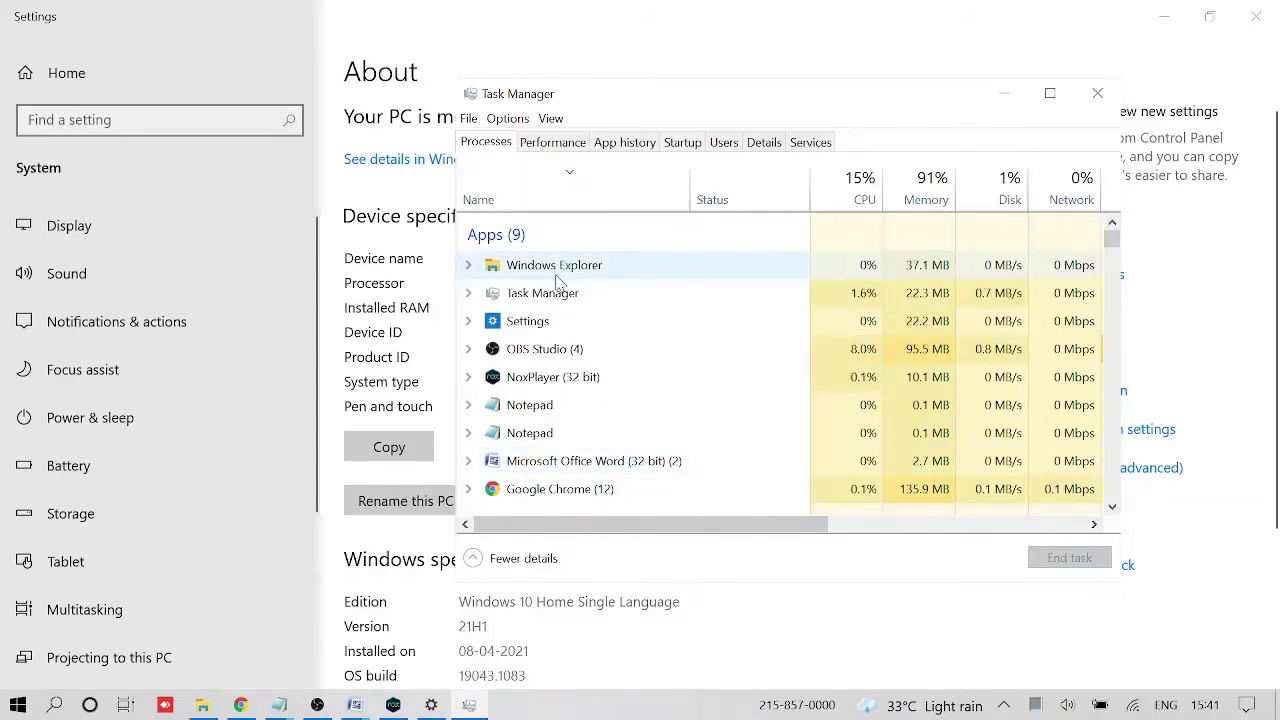
scroll(557, 385, "down", 1)
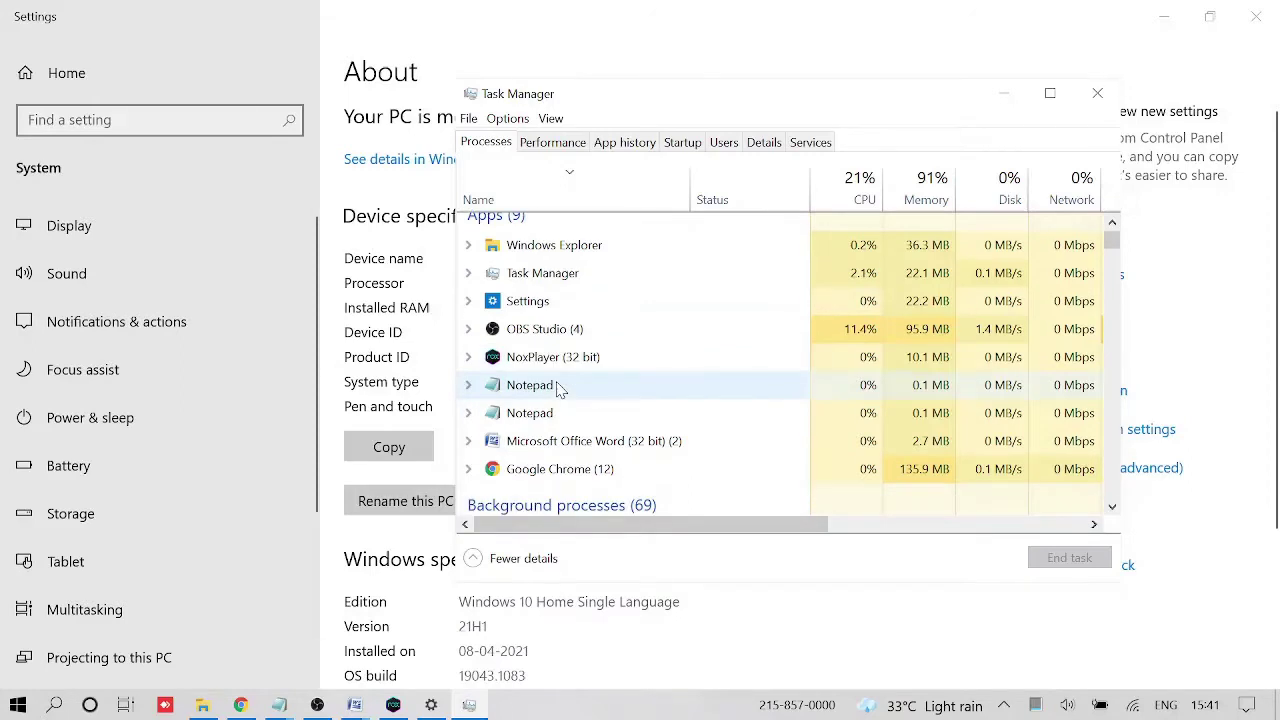
scroll(558, 386, "down", 1)
scroll(557, 385, "down", 3)
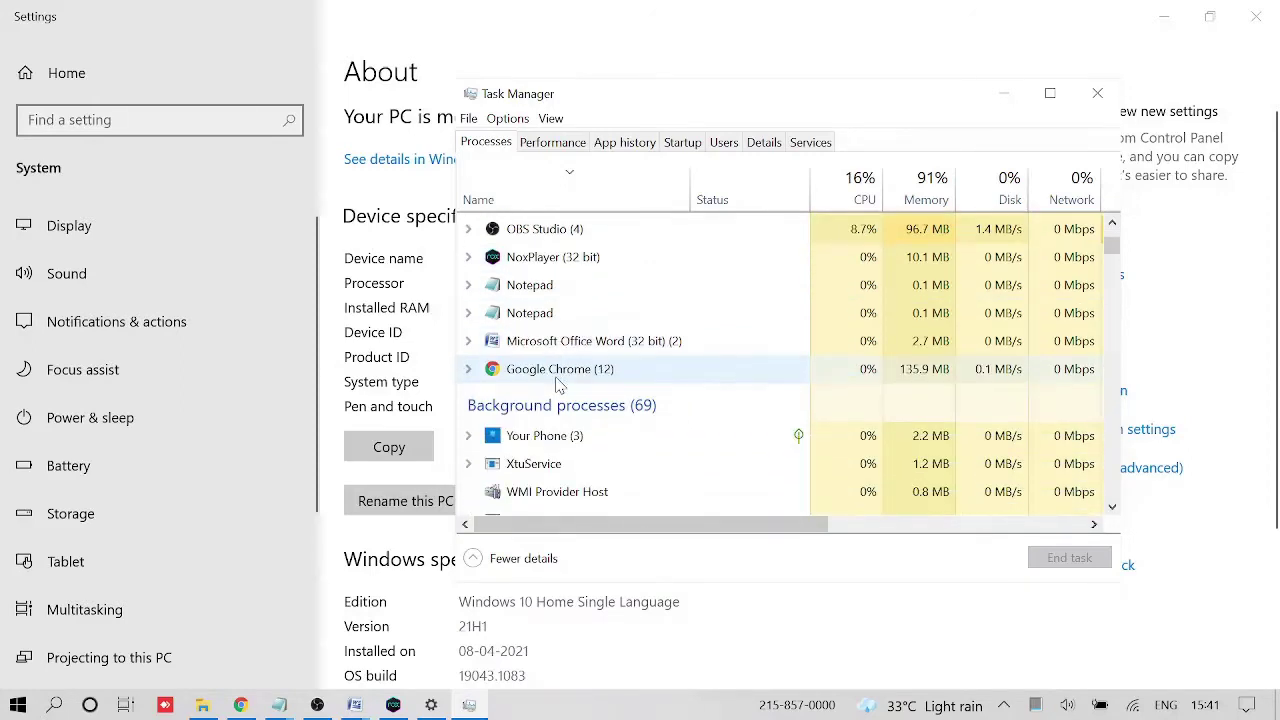
scroll(527, 388, "up", 5)
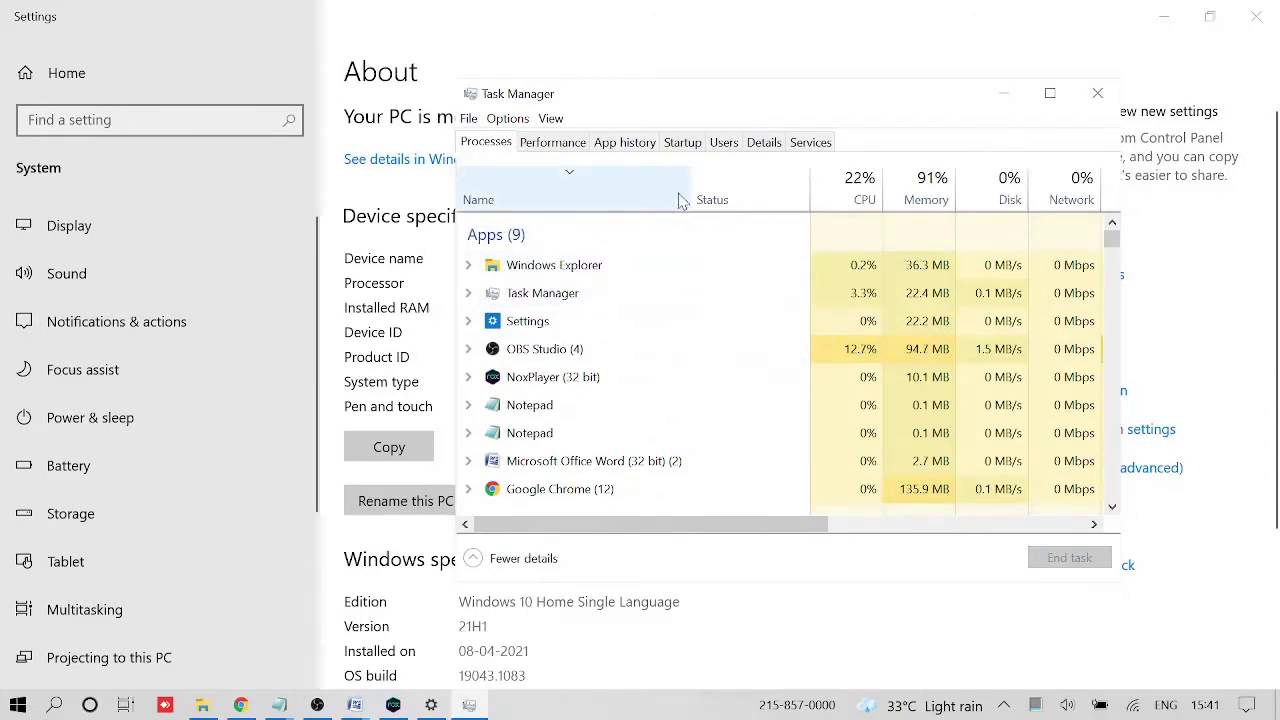
Step: End the process tree of AnyDesk.exe from the detailed process list
left_click(770, 150)
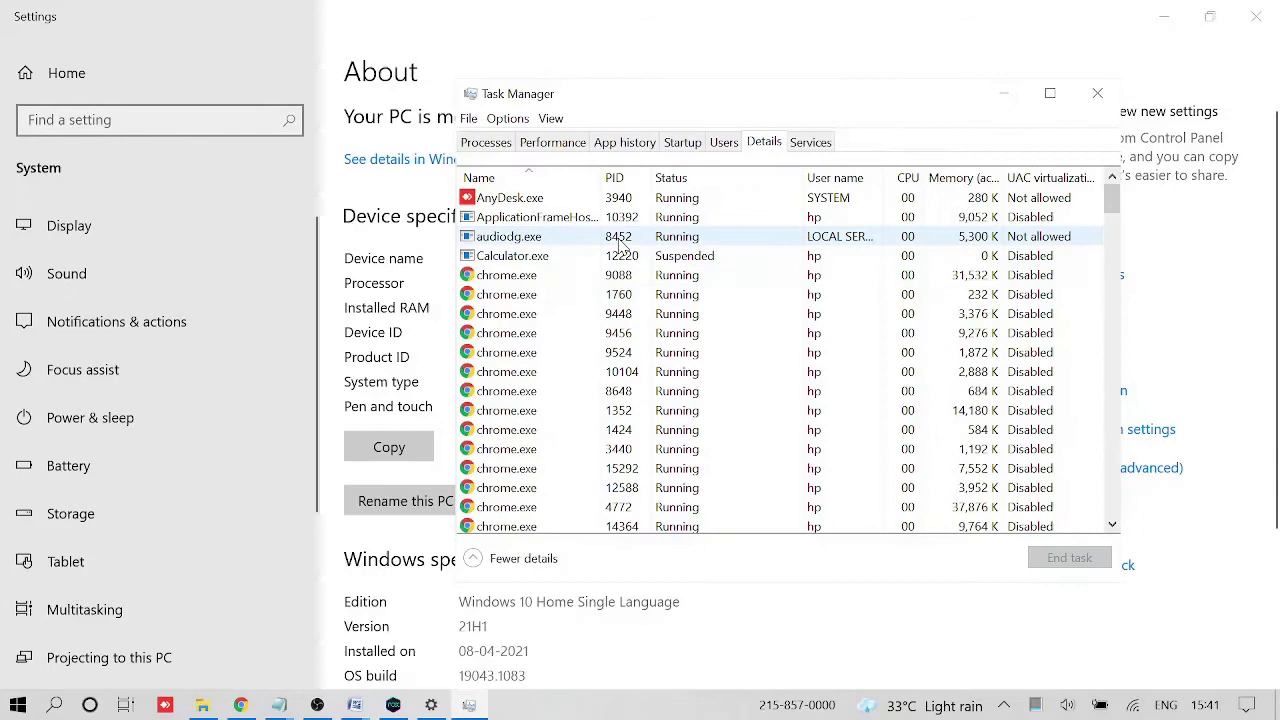
left_click(508, 197)
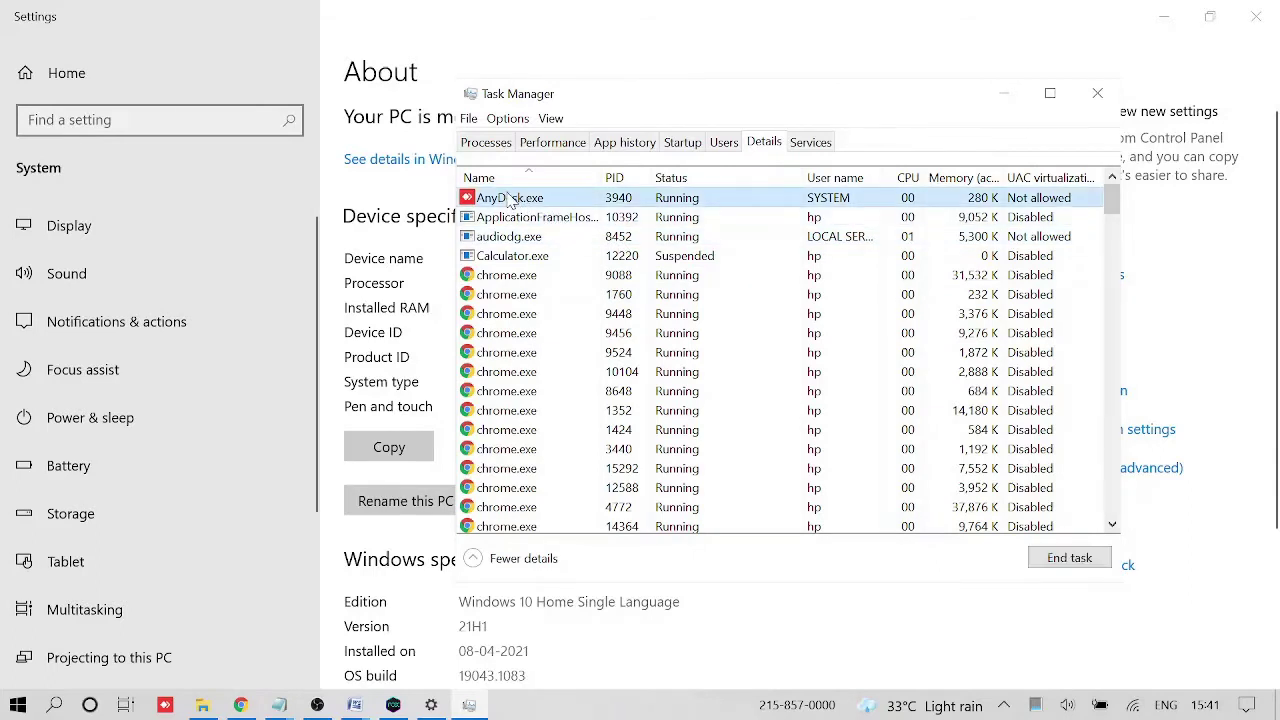
right_click(508, 197)
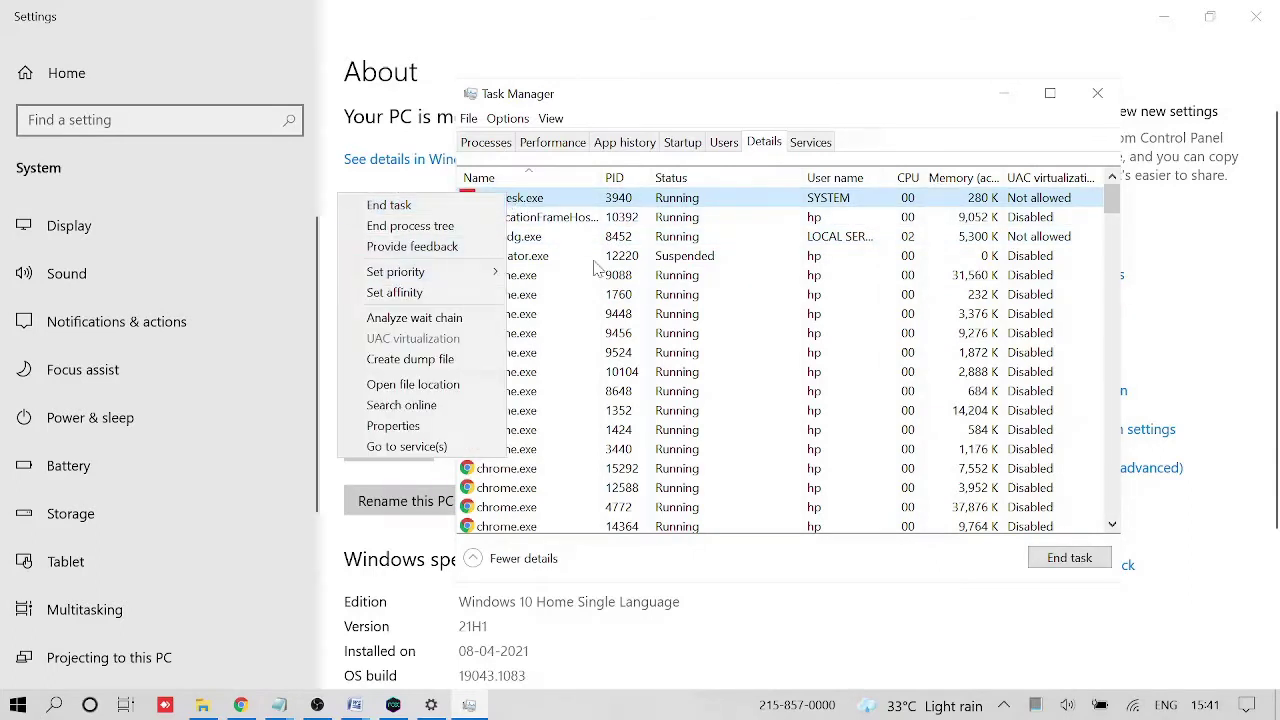
right_click(672, 199)
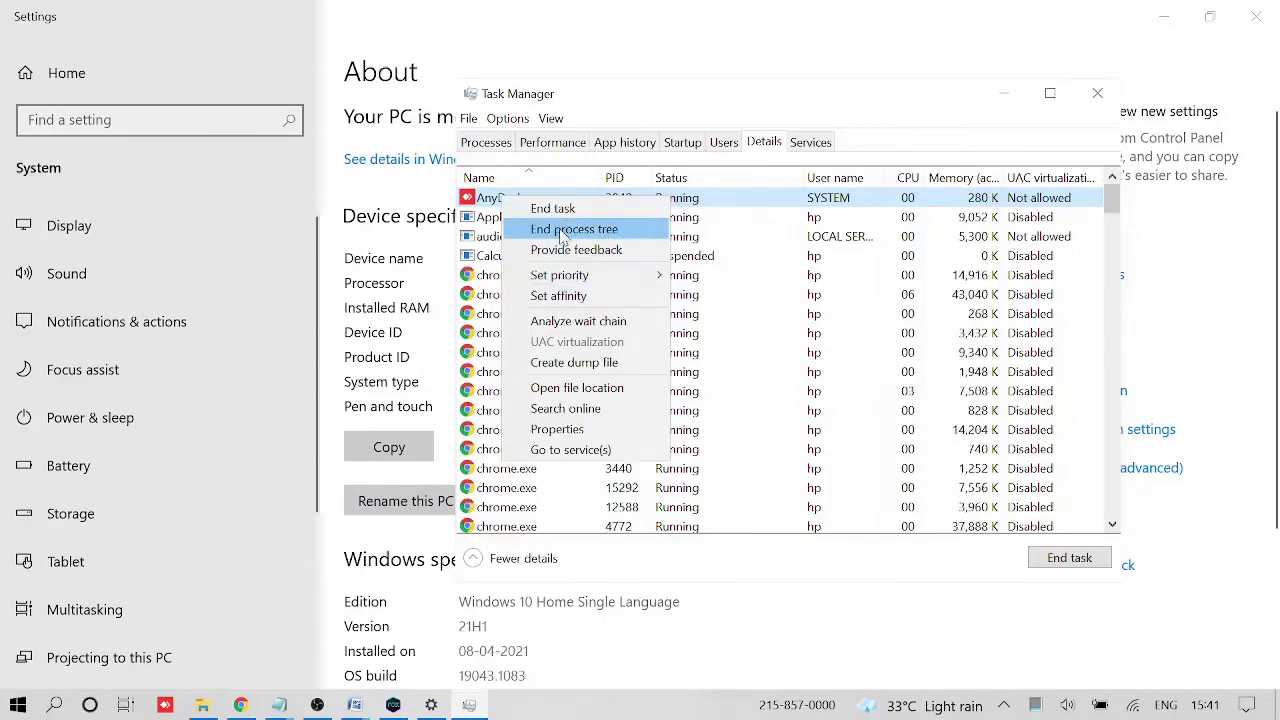
left_click(563, 232)
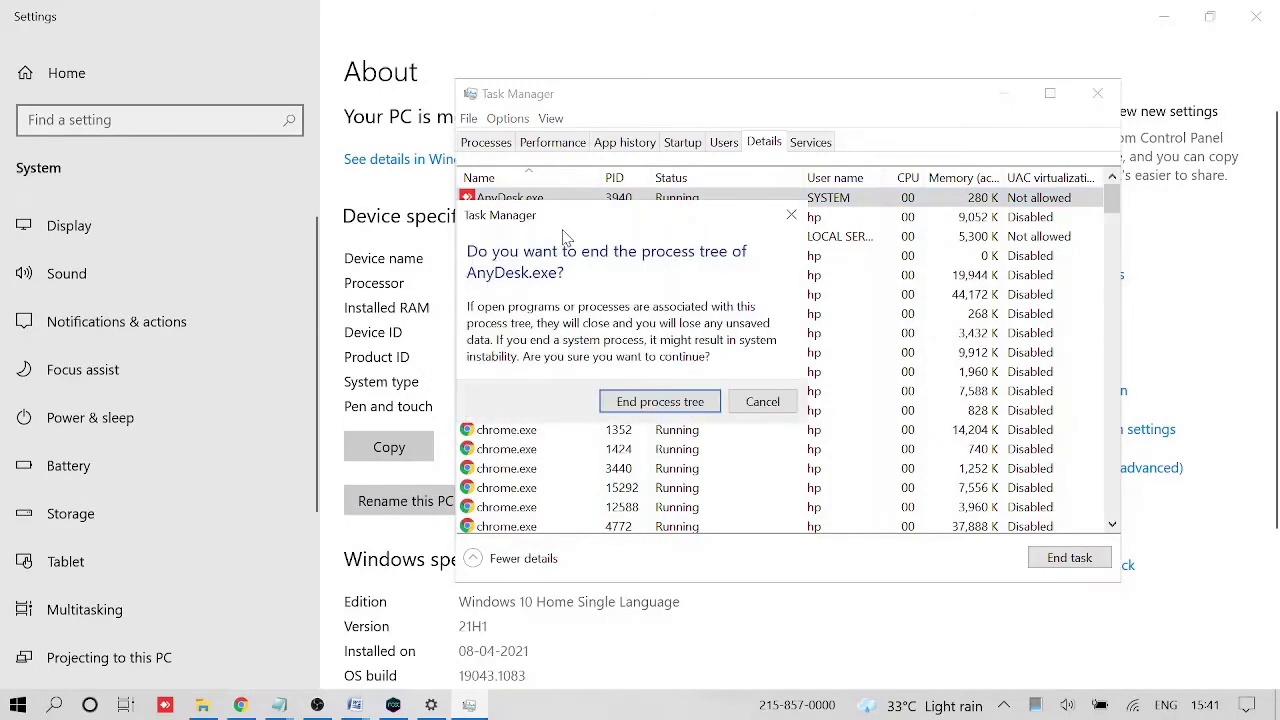
left_click(670, 405)
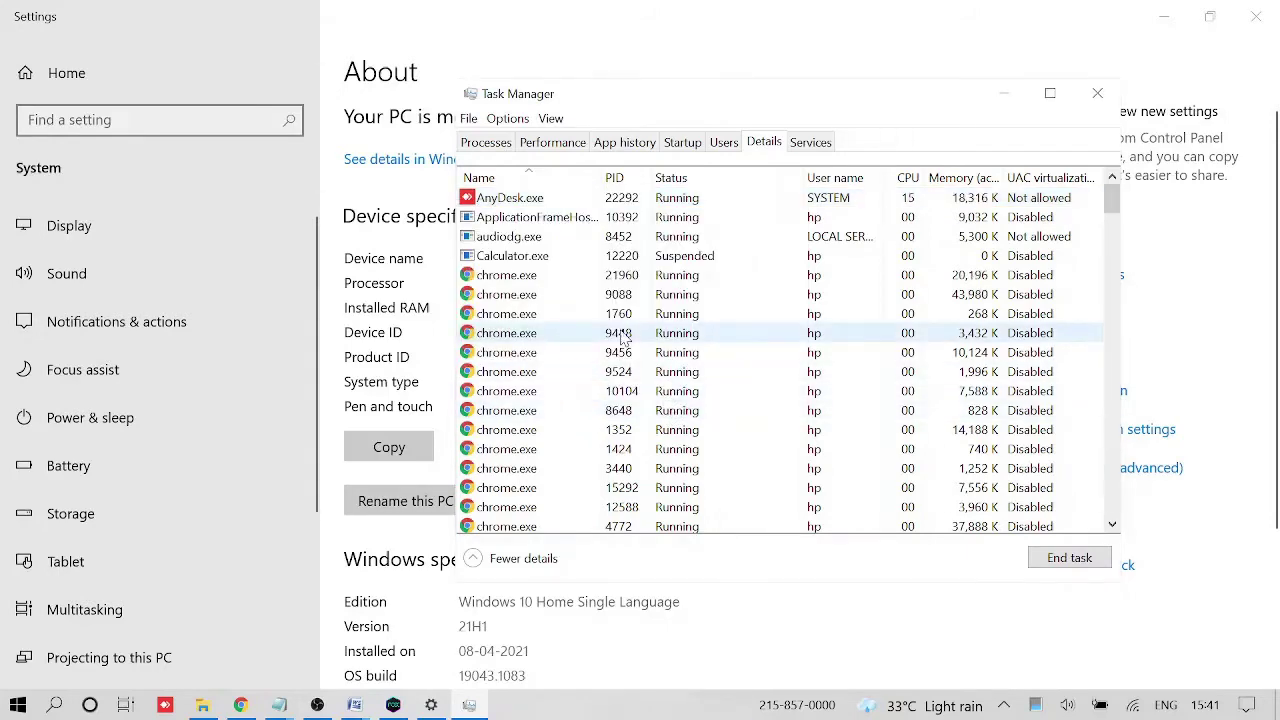
Step: Look through the chrome.exe processes and view the actions available for one of them
scroll(620, 335, "down", 8)
scroll(560, 300, "up", 4)
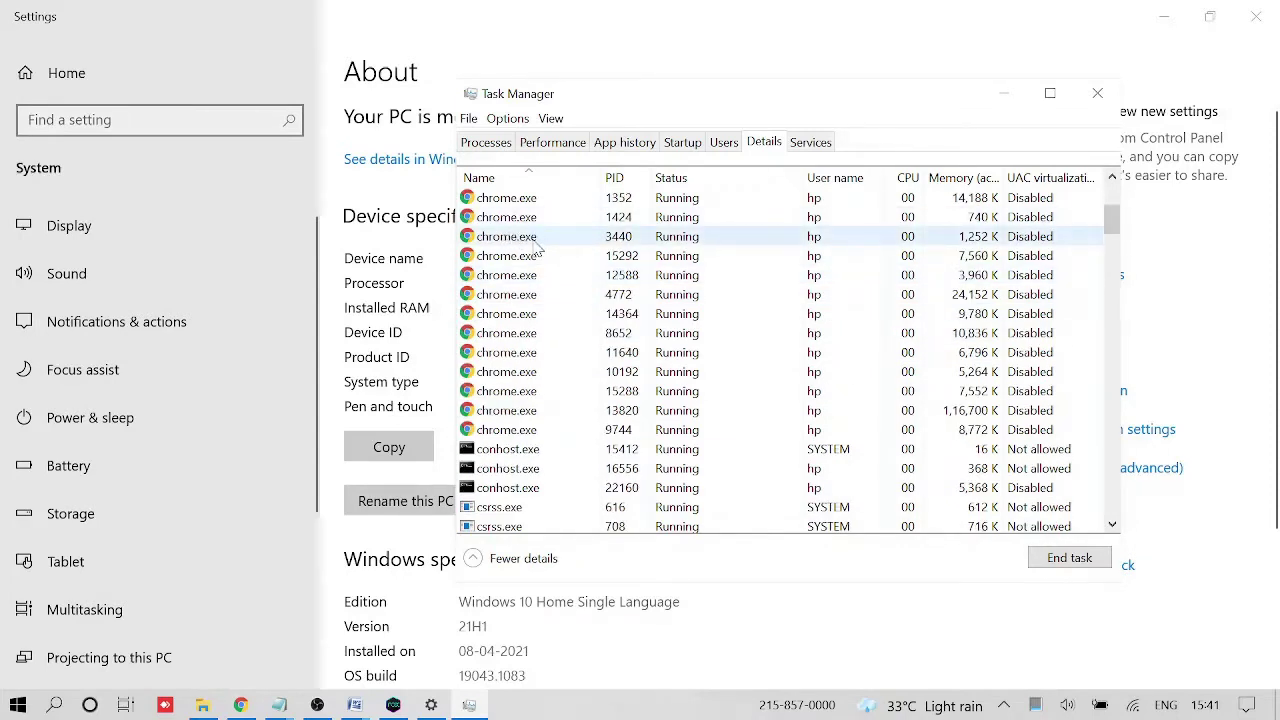
right_click(533, 247)
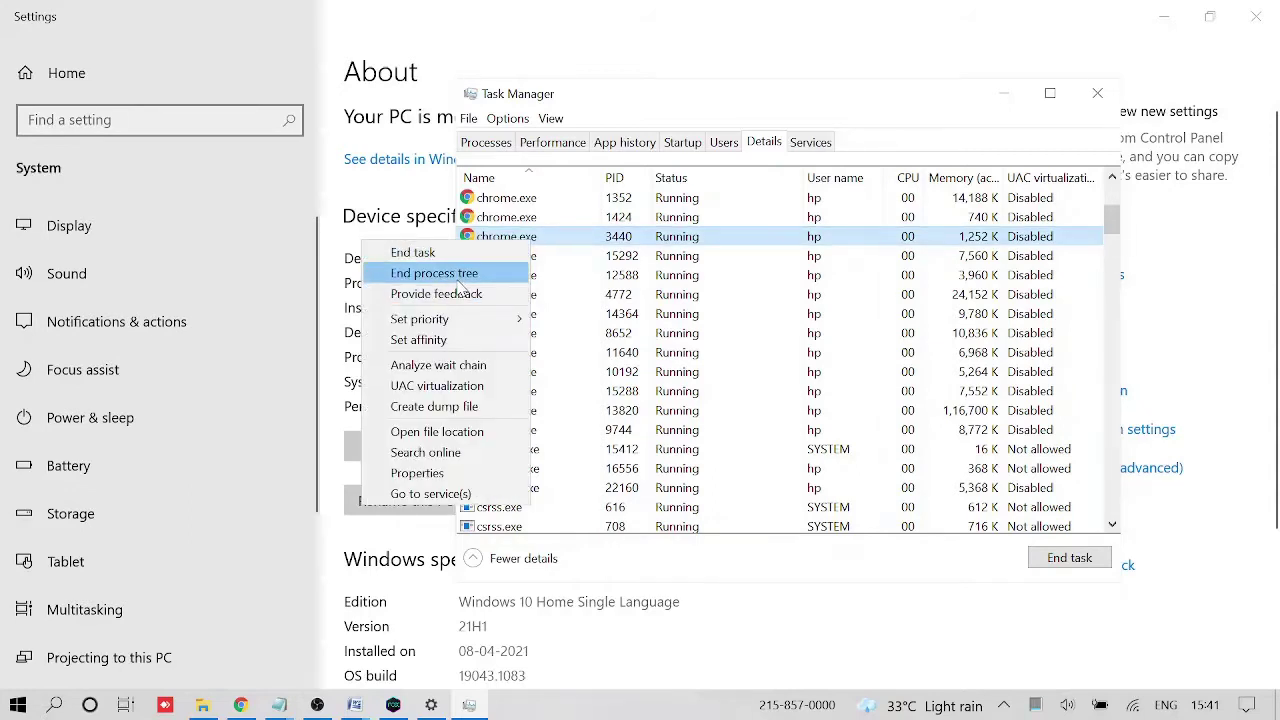
left_click(578, 263)
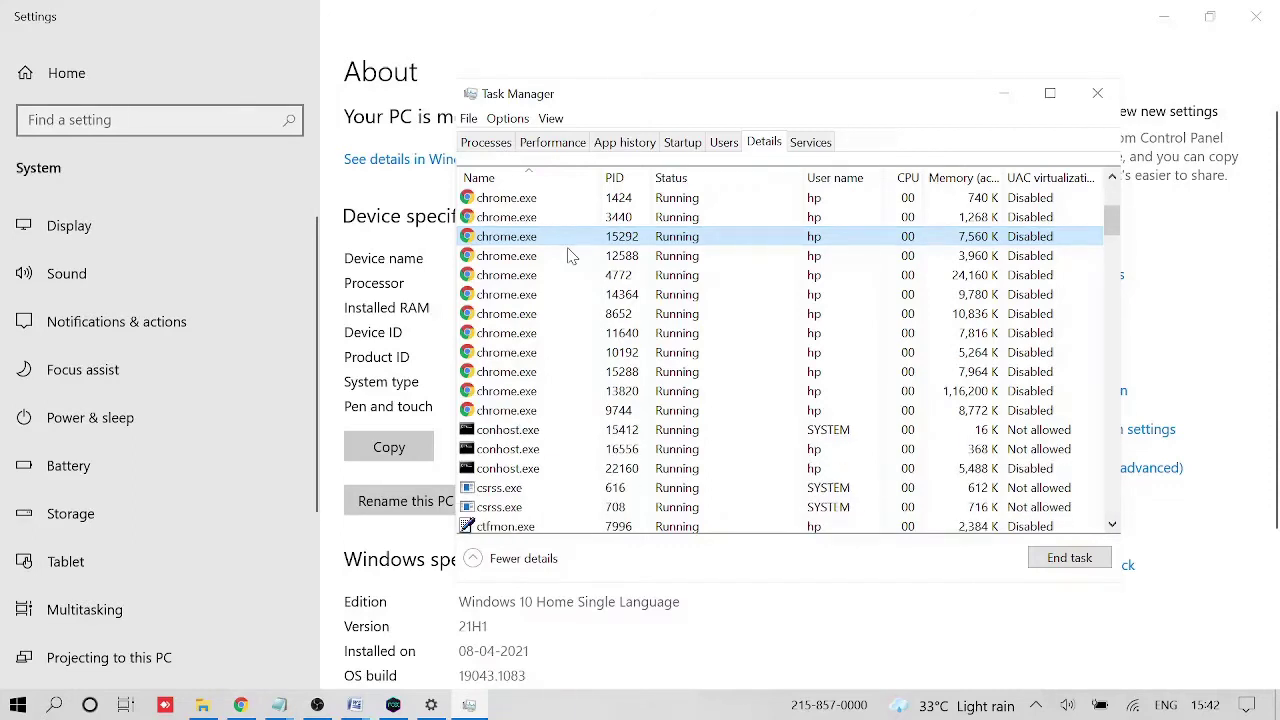
Step: Return to the running apps overview and view the actions available for NoxPlayer
scroll(568, 252, "up", 4)
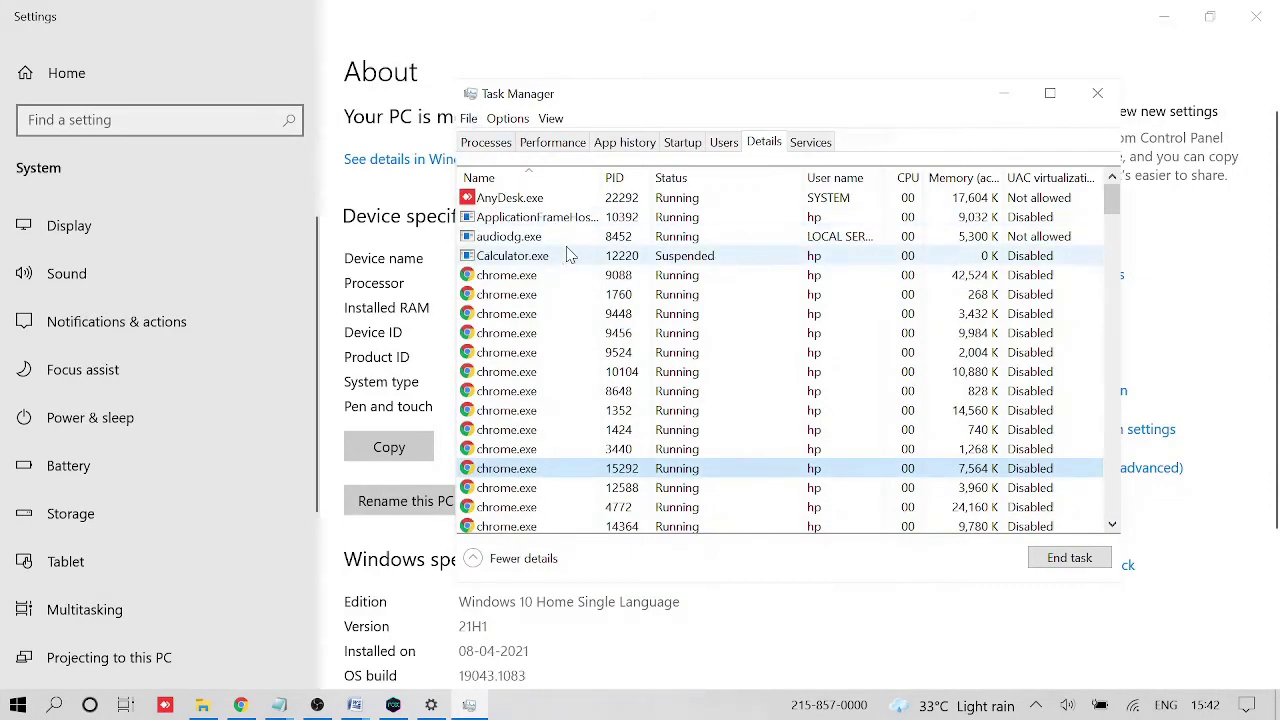
left_click(486, 142)
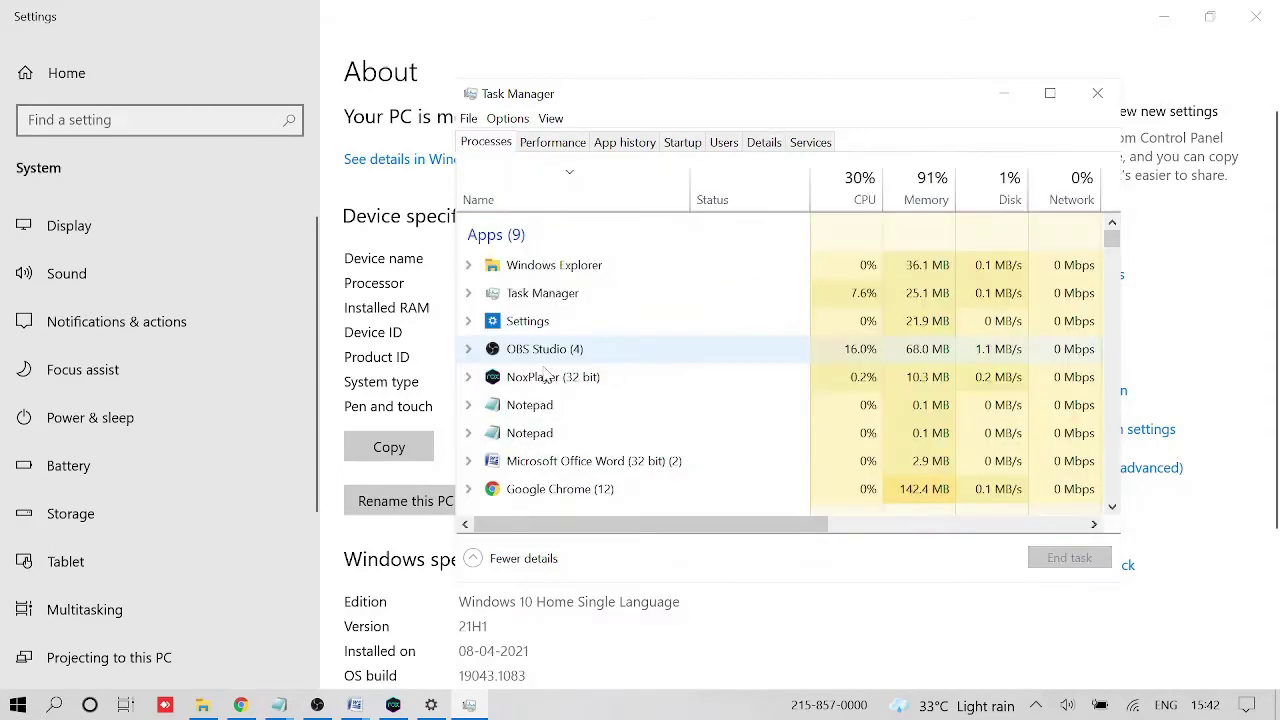
right_click(592, 380)
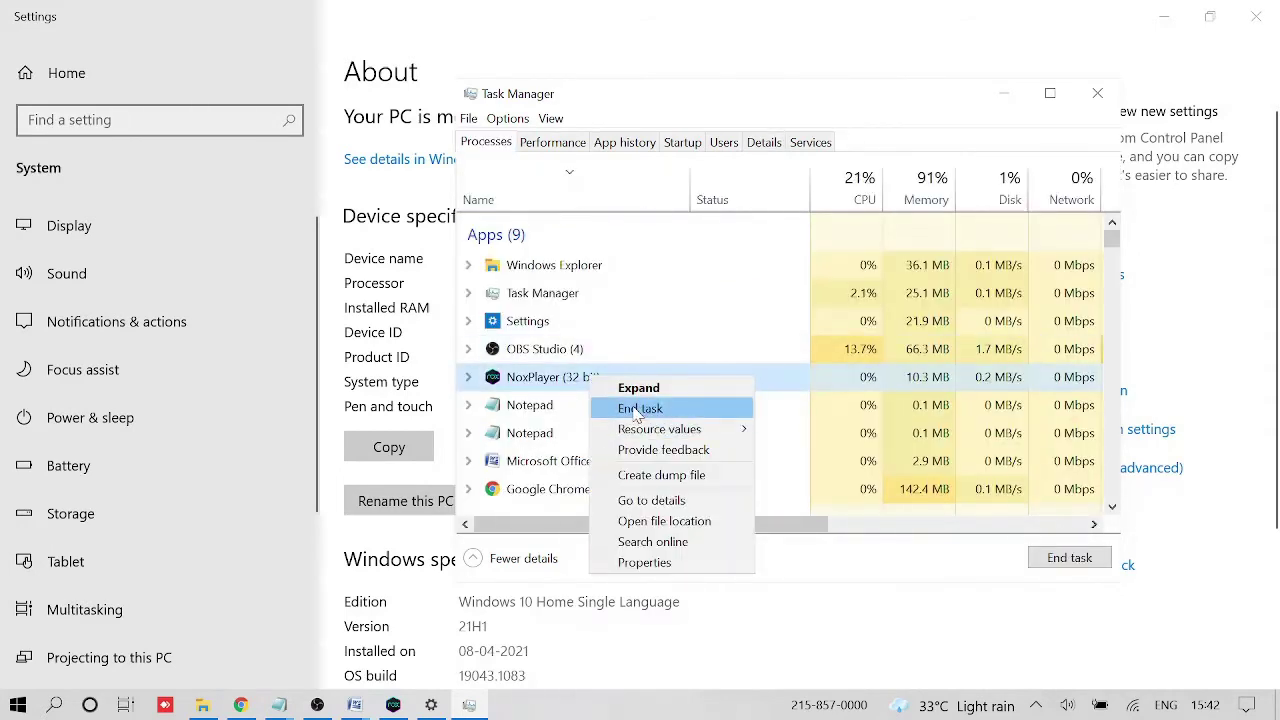
left_click(552, 376)
Step: Locate Nox.exe in the detailed process list and view the actions available for it, including ending its process tree
left_click(763, 143)
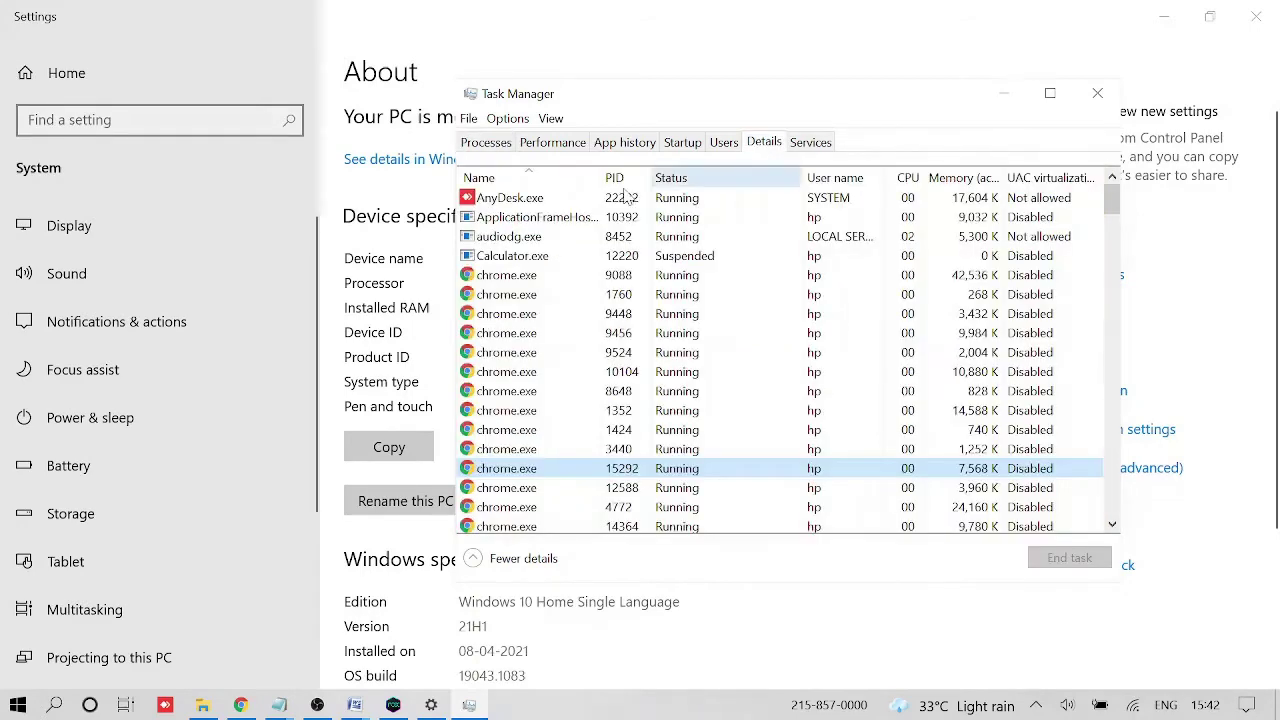
scroll(571, 290, "down", 6)
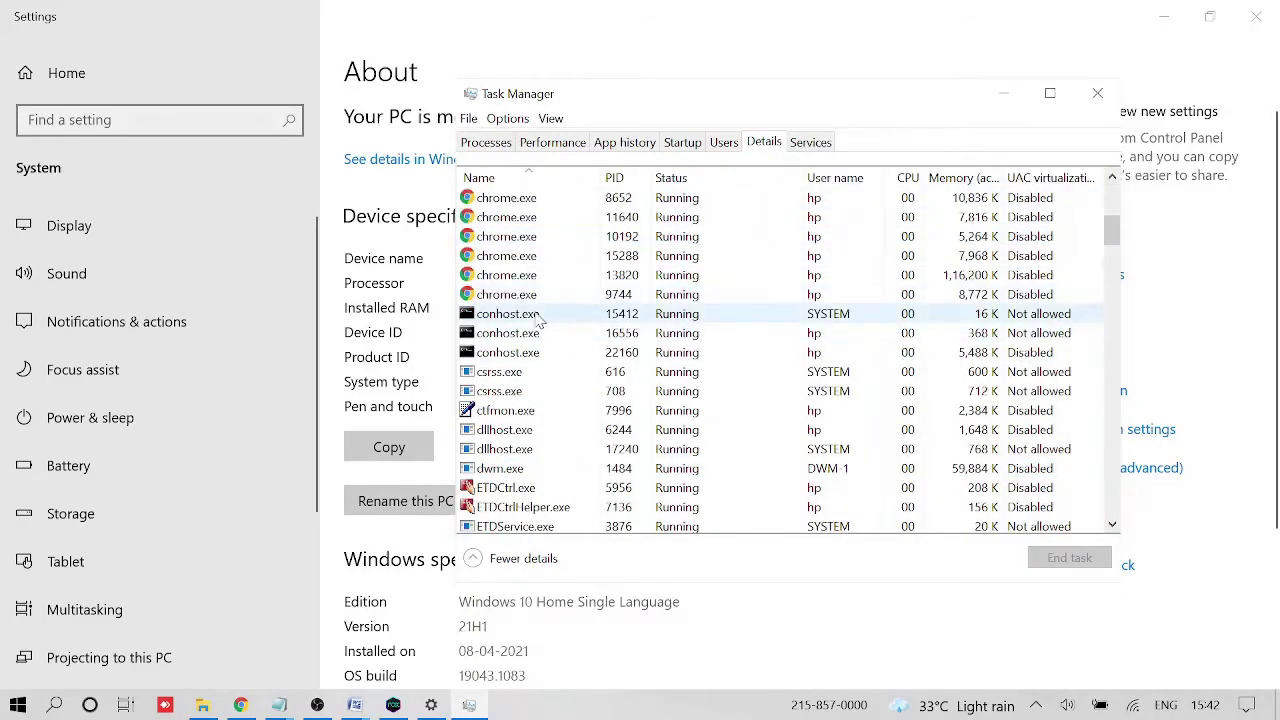
scroll(568, 320, "down", 10)
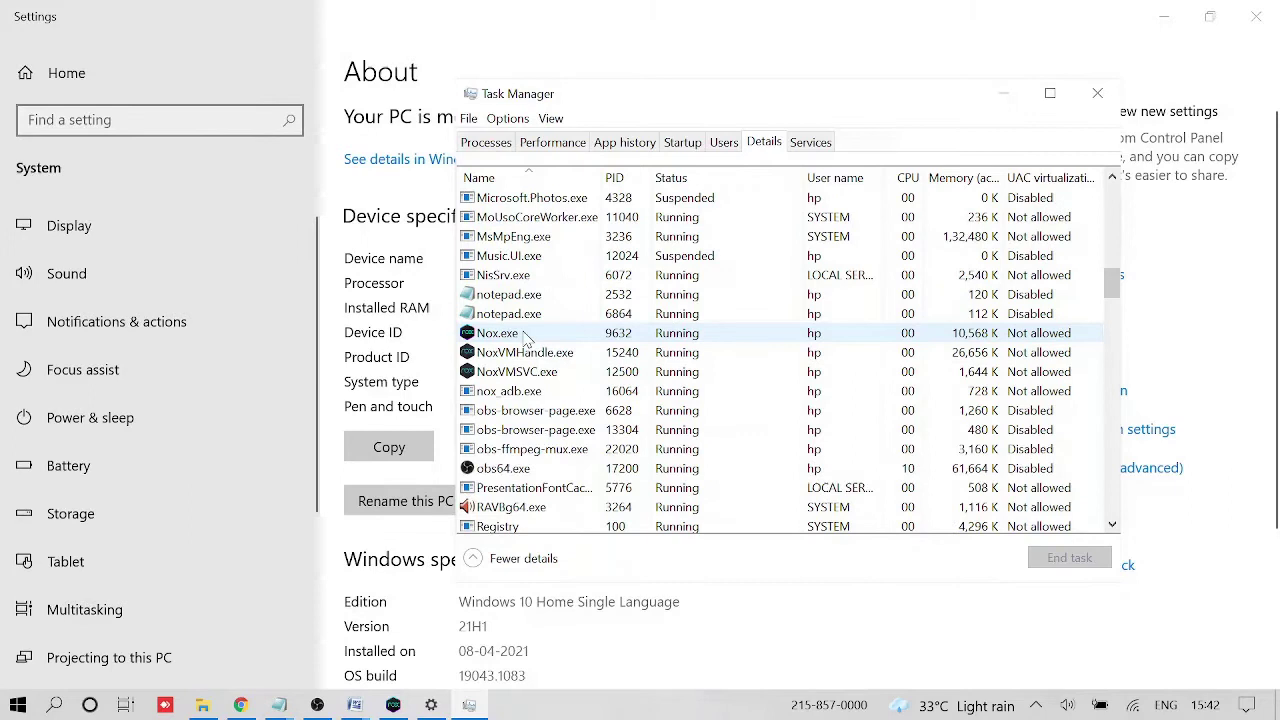
right_click(505, 336)
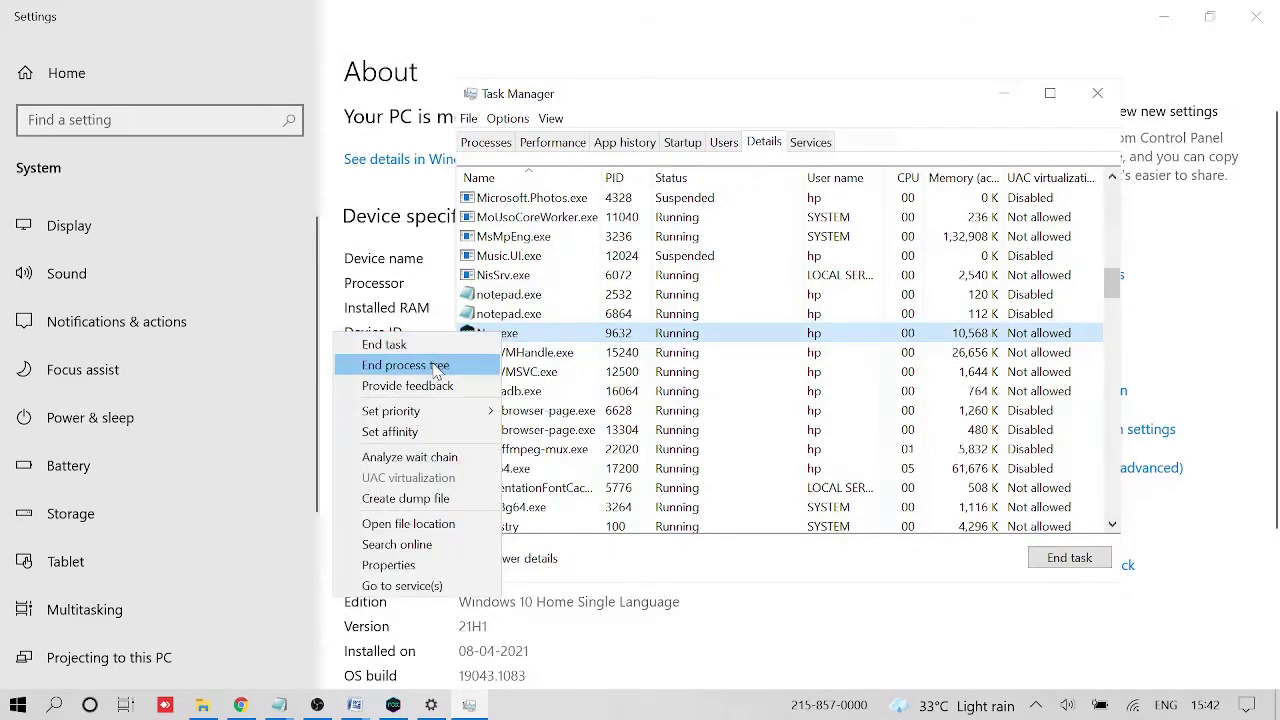
left_click(584, 338)
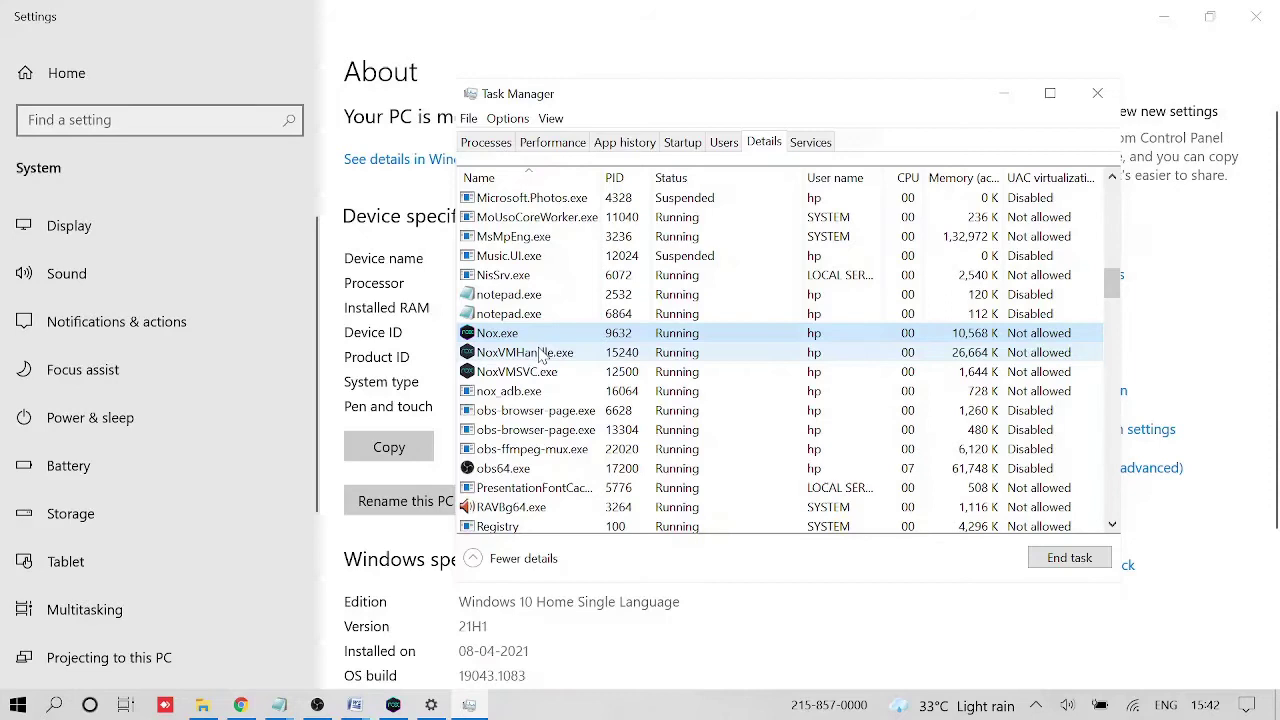
scroll(540, 355, "down", 1)
right_click(519, 284)
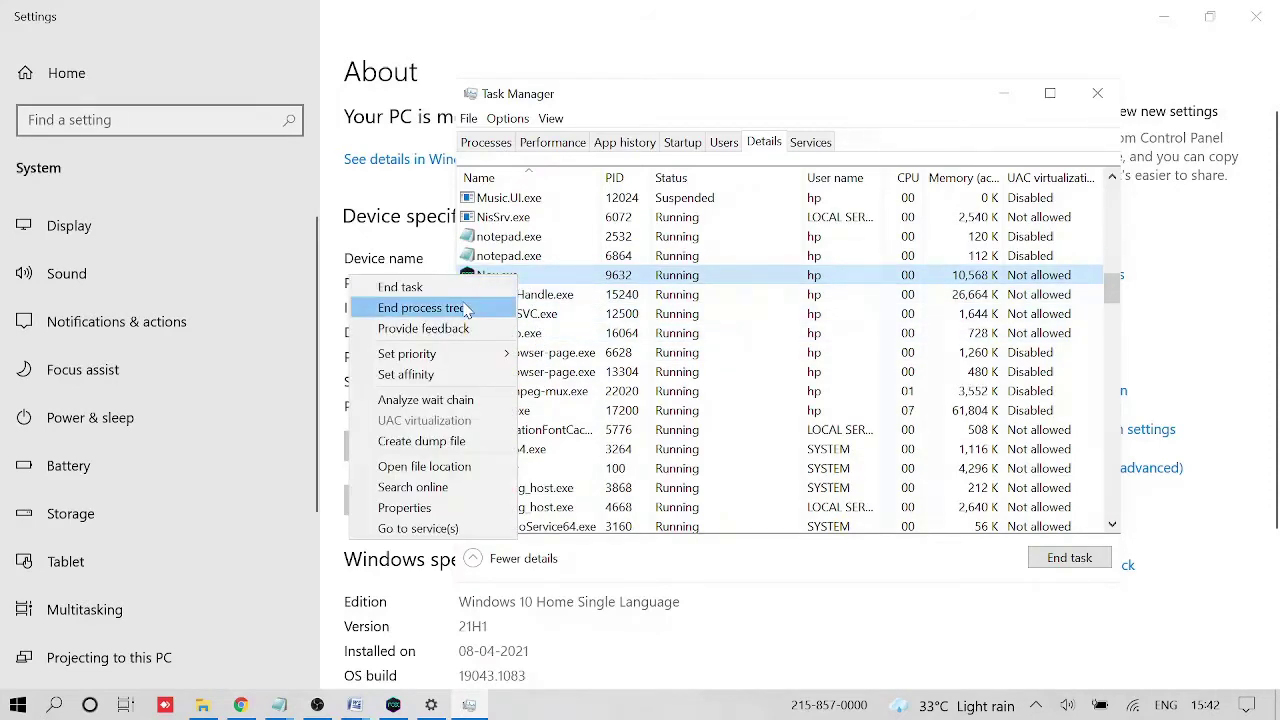
left_click(582, 313)
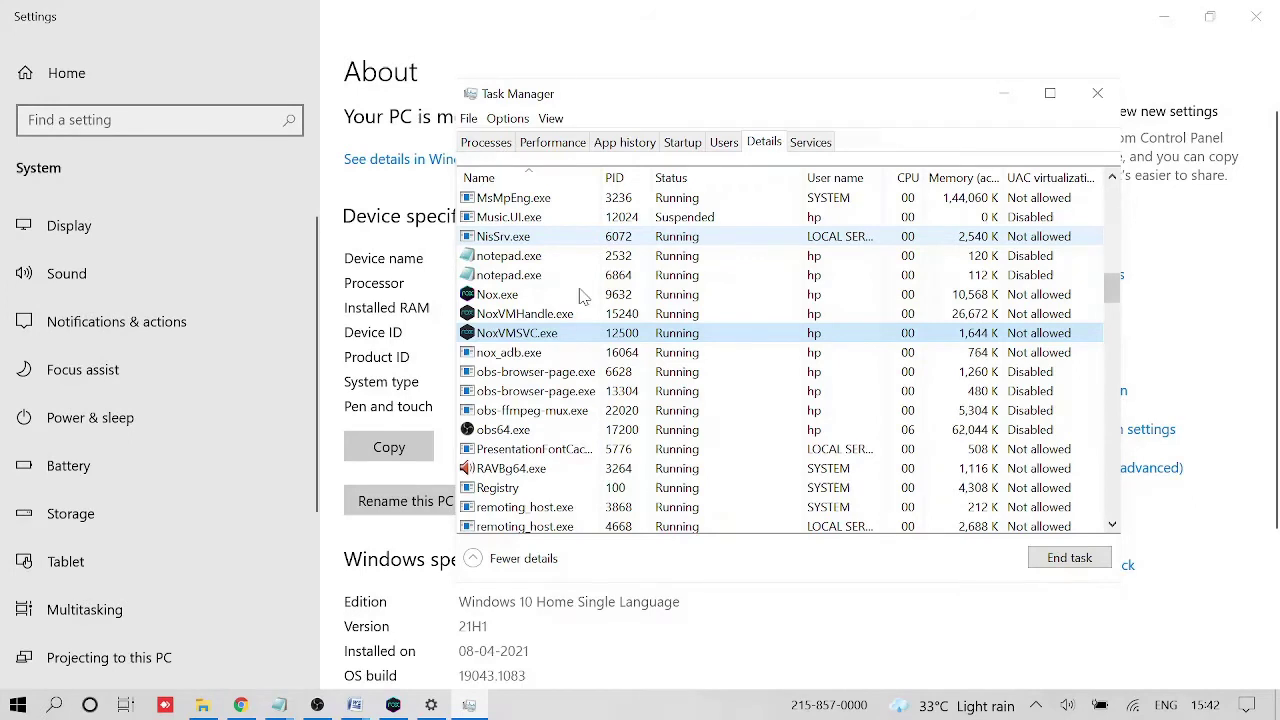
Step: Check the hidden notification-area icons for background apps and view the actions offered for OBS Studio
left_click(1036, 708)
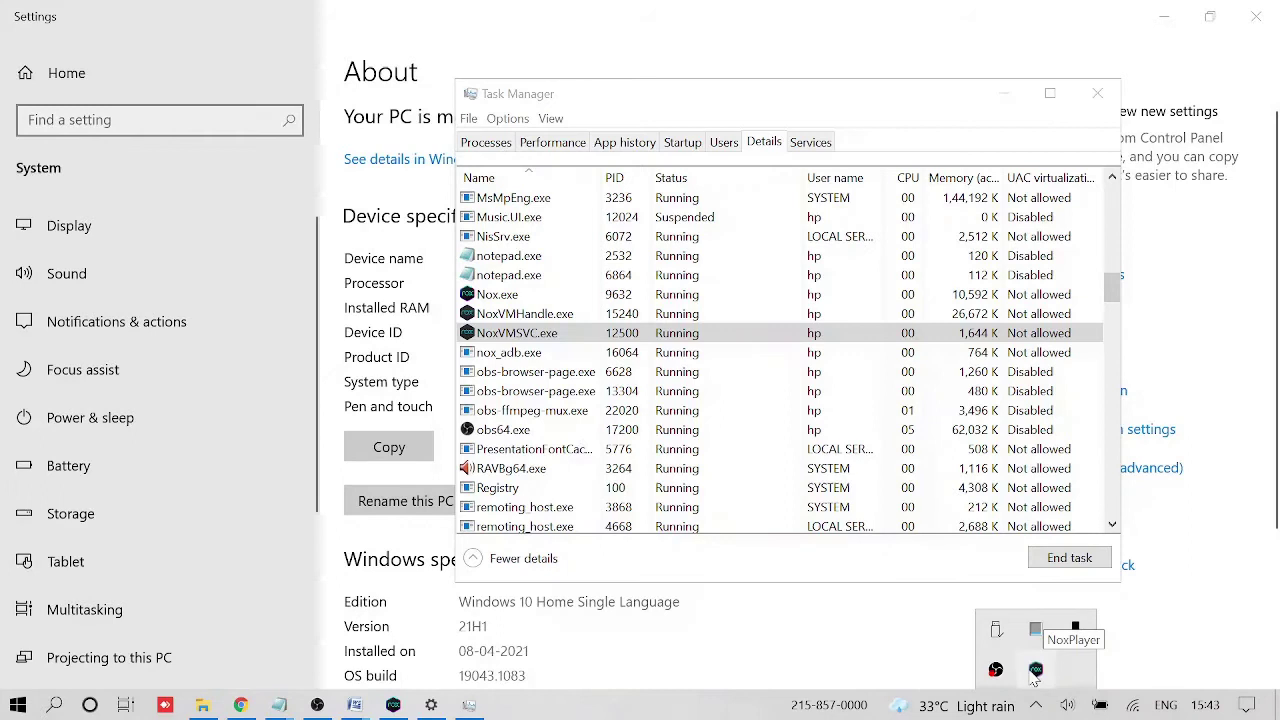
right_click(998, 672)
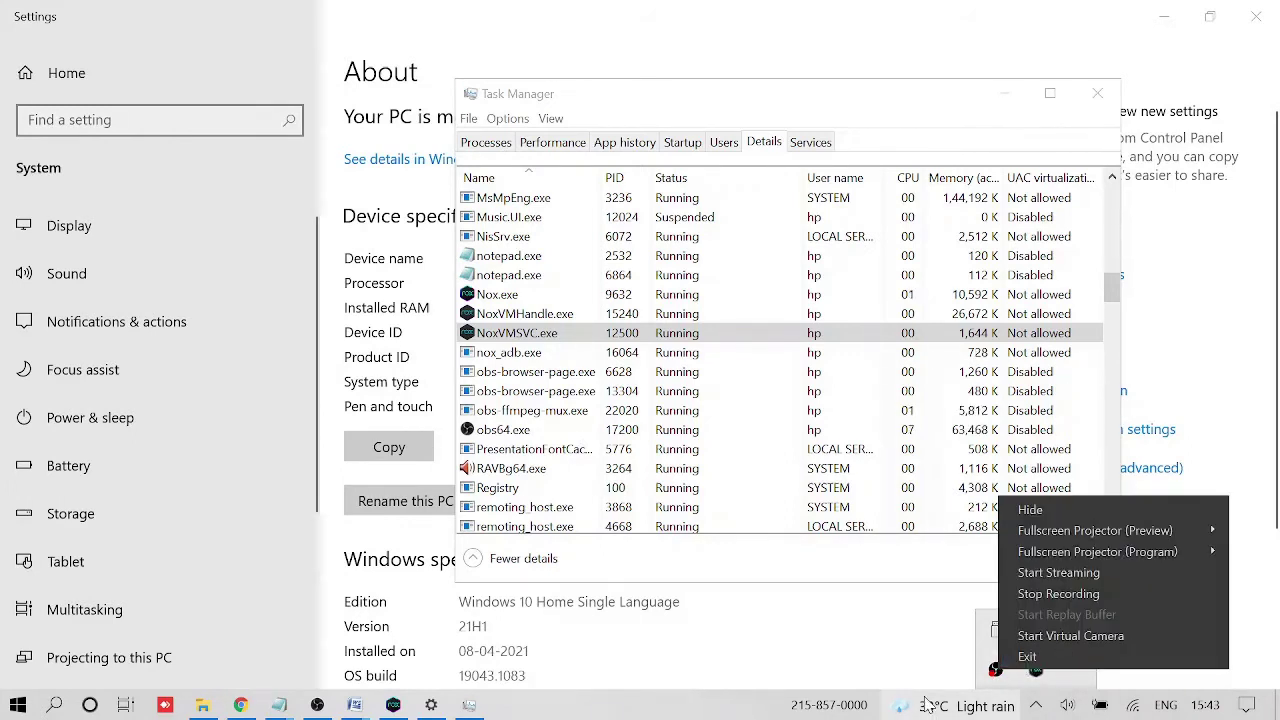
left_click(781, 706)
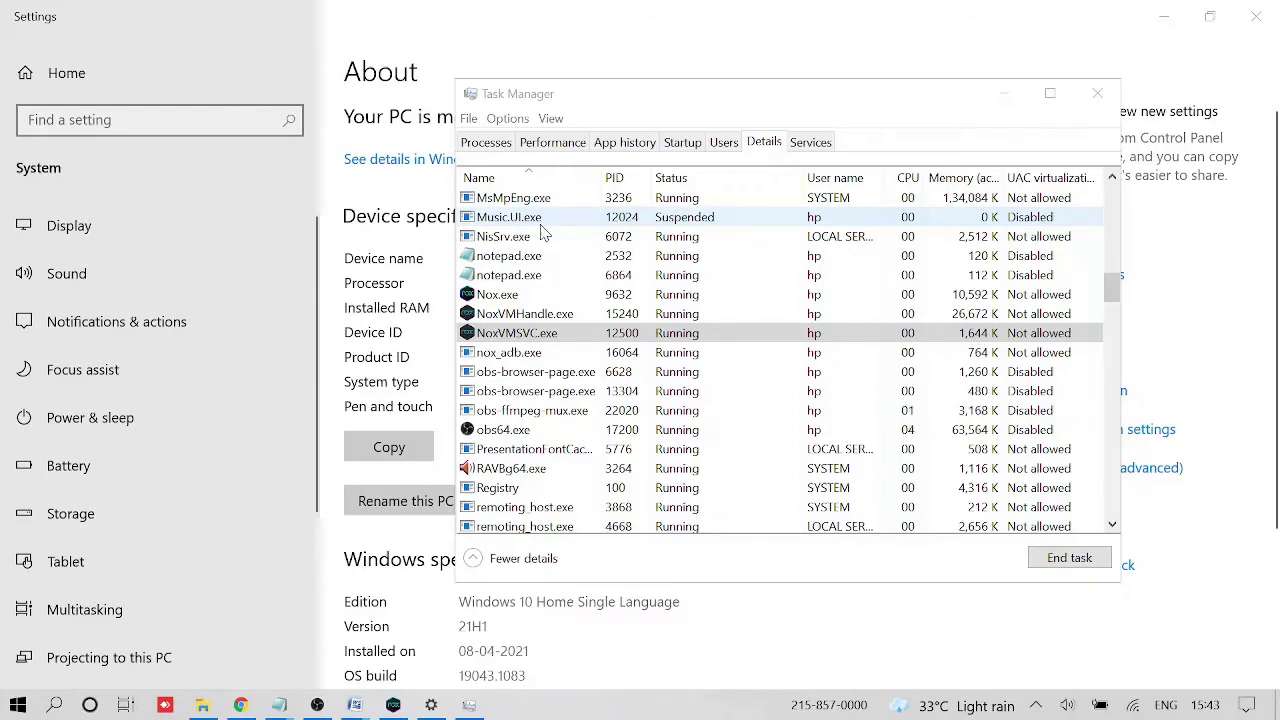
scroll(543, 232, "up", 1)
scroll(543, 232, "down", 1)
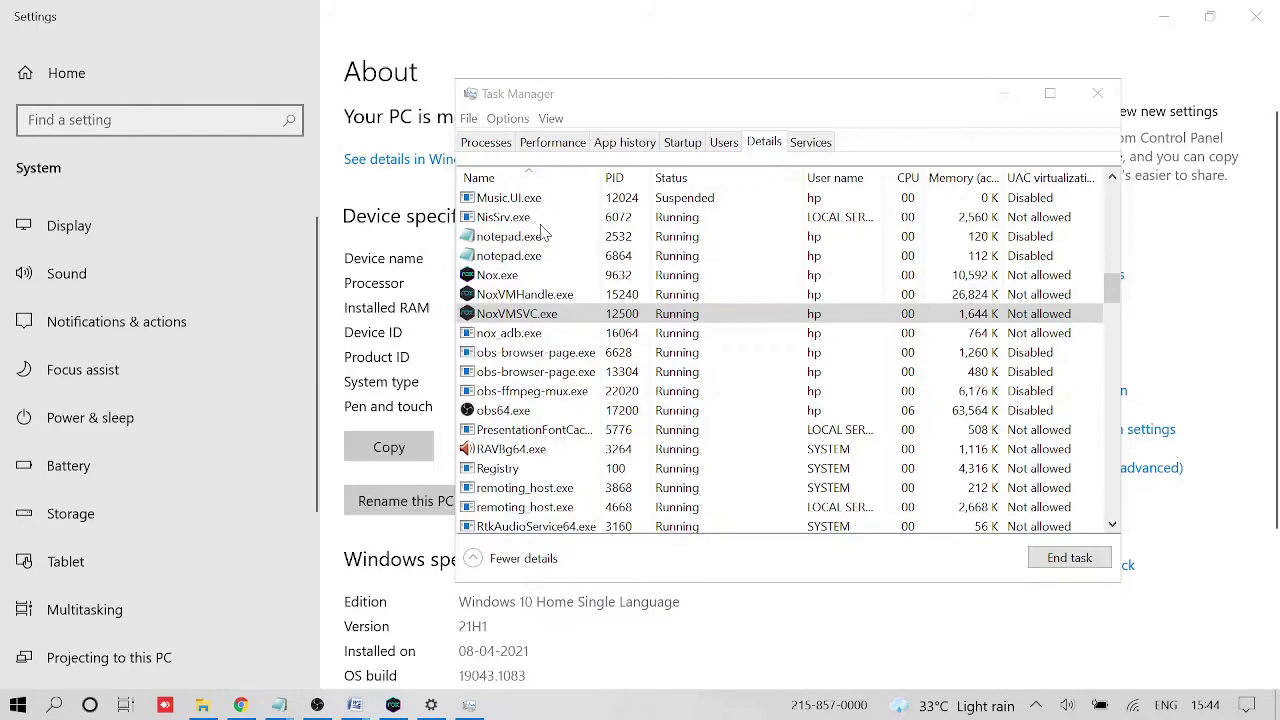
Step: Launch an incognito Chrome window through the Run dialog and go to google.com
key("super+r")
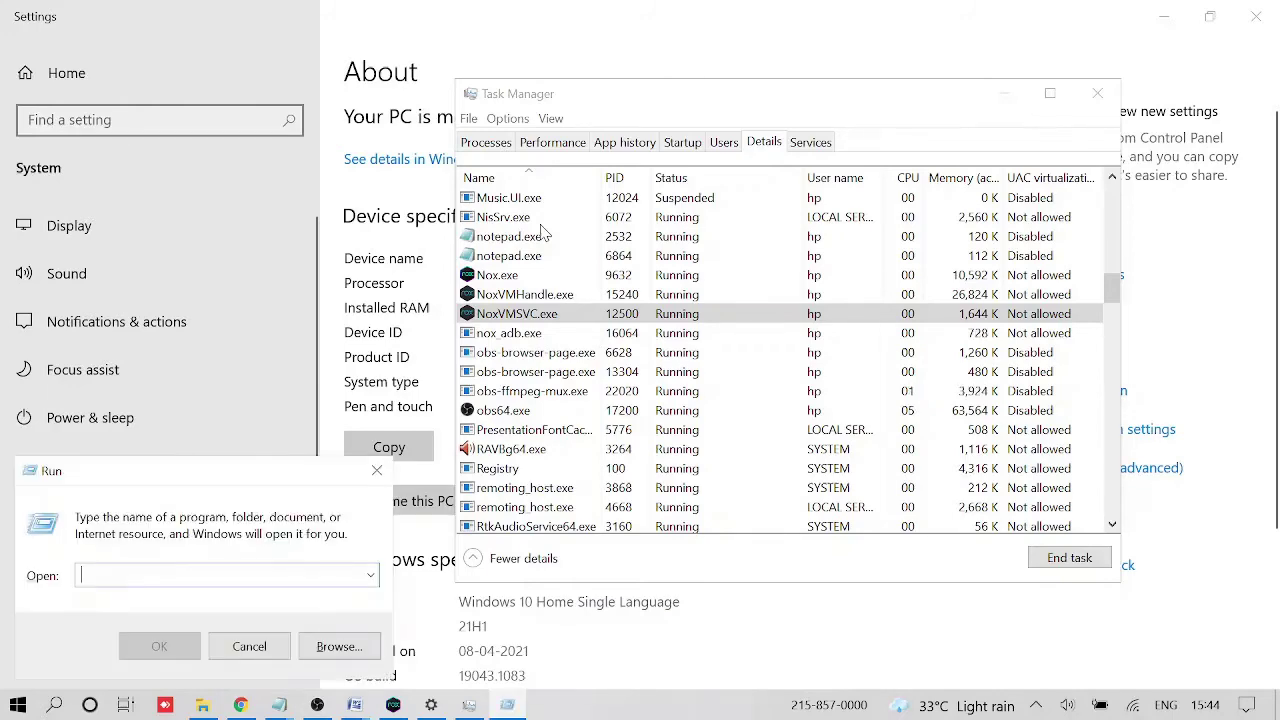
type("chrme")
key("BackSpace")
key("BackSpace")
key("BackSpace")
key("BackSpace")
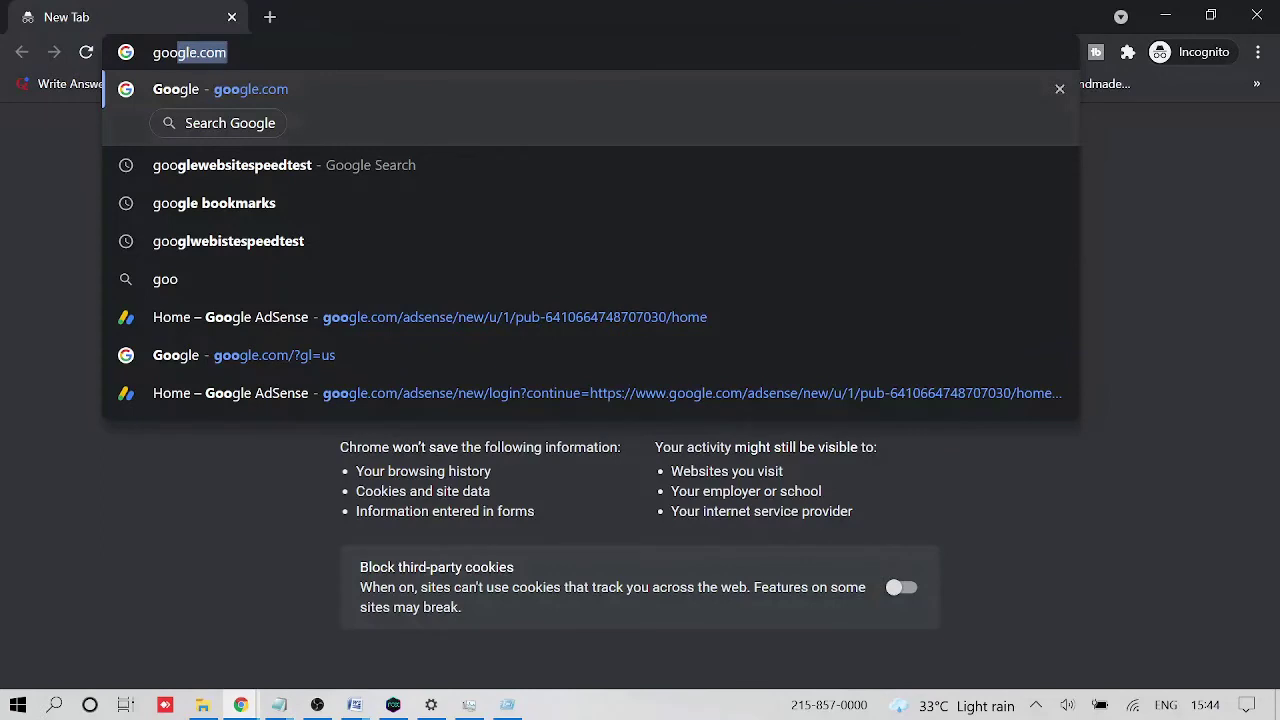
key("Return")
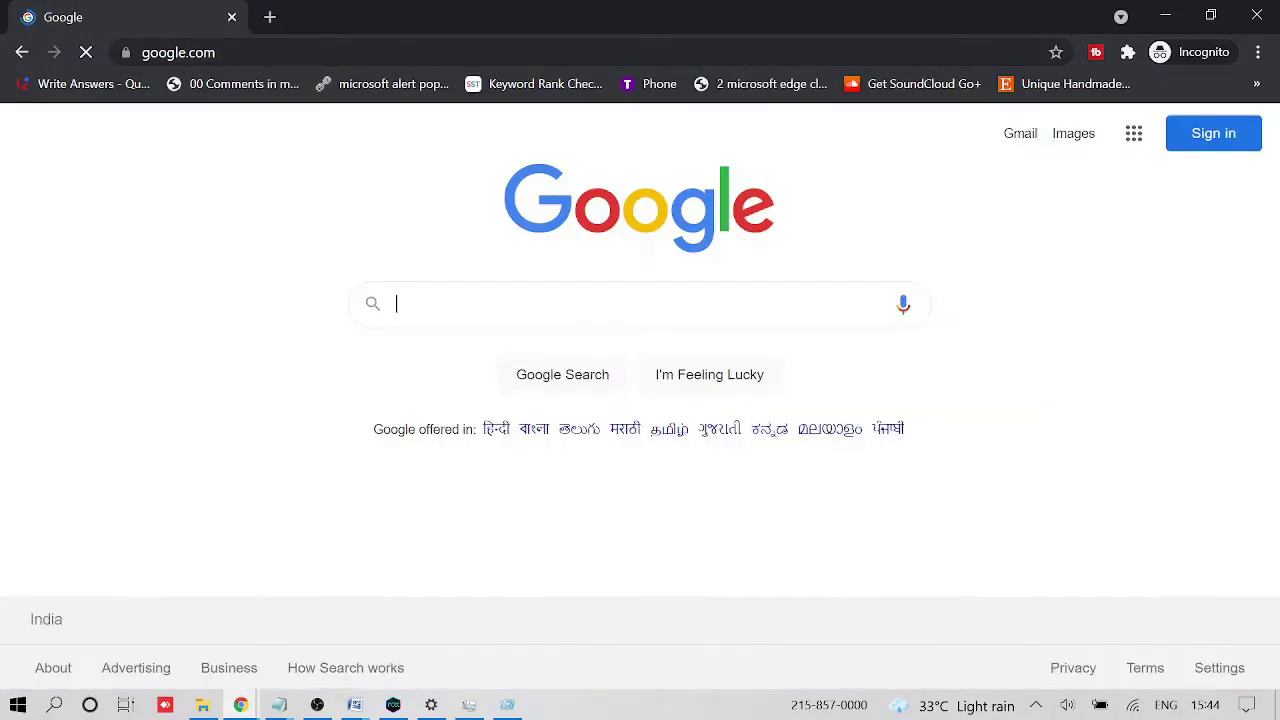
Step: Search Google for "revo uninstaller", open revouninstaller.com and dismiss its summer sale pop-up
type("revo ")
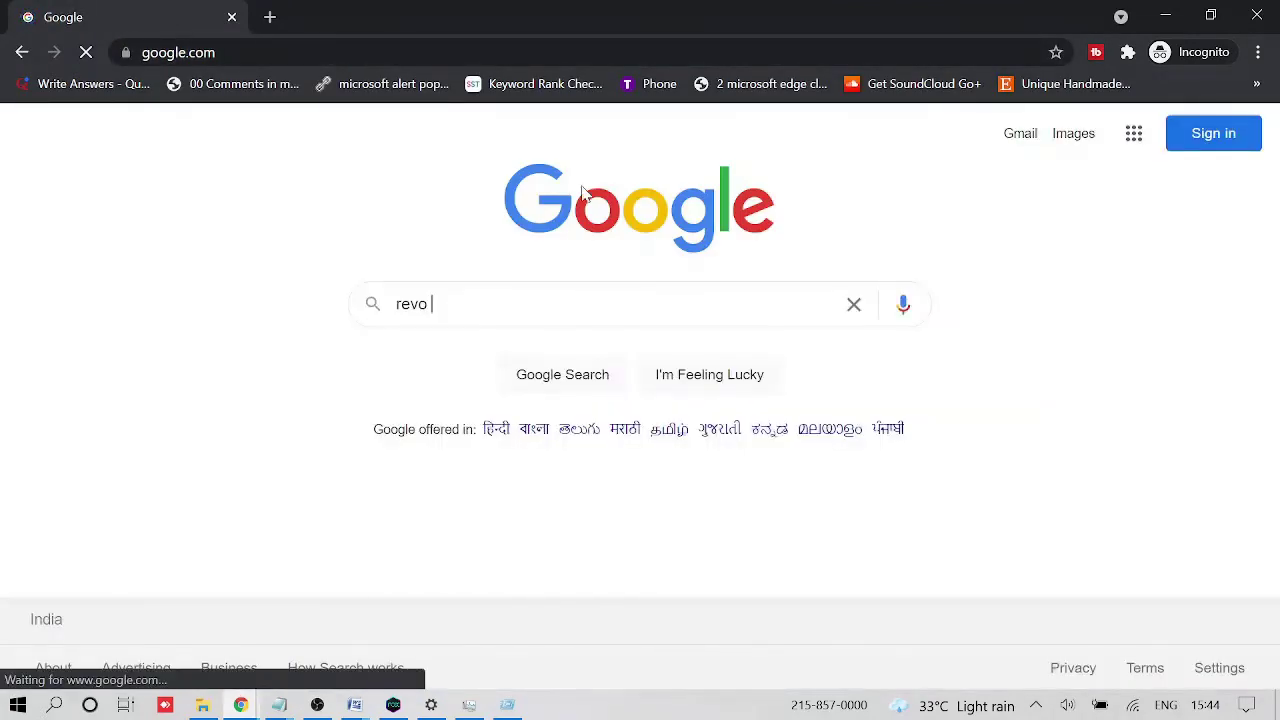
type("uninstaller")
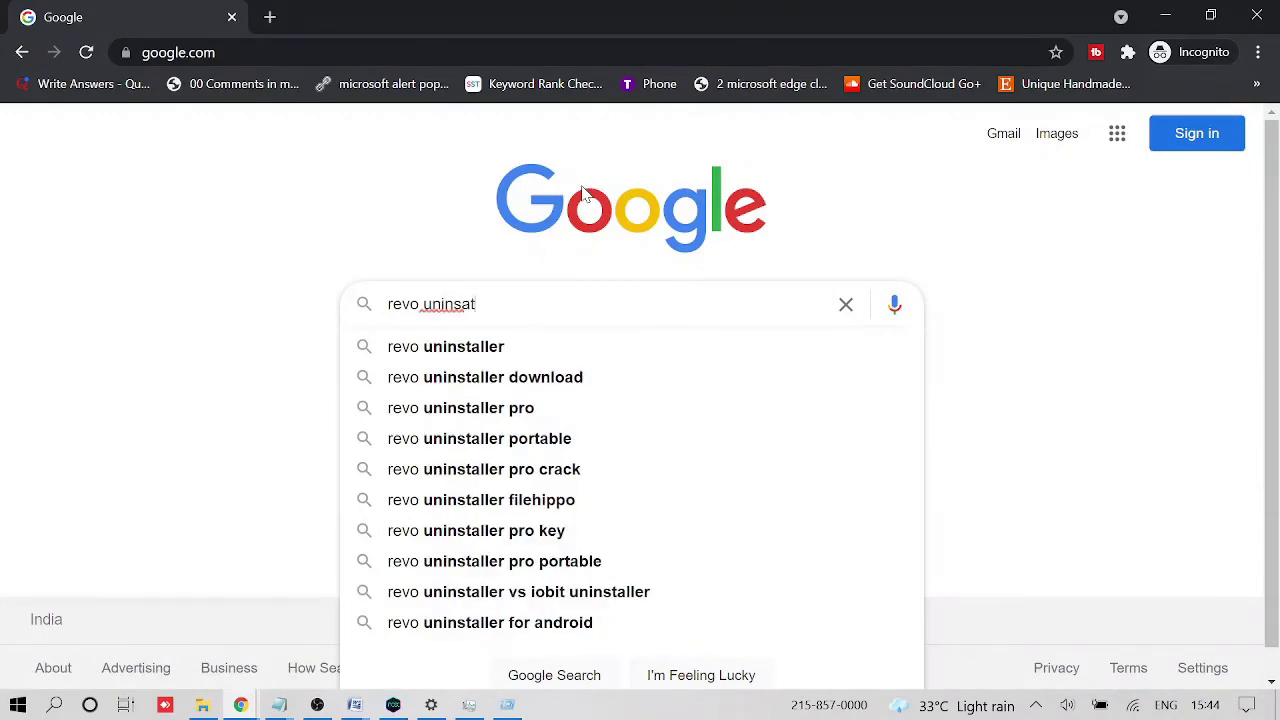
key("Return")
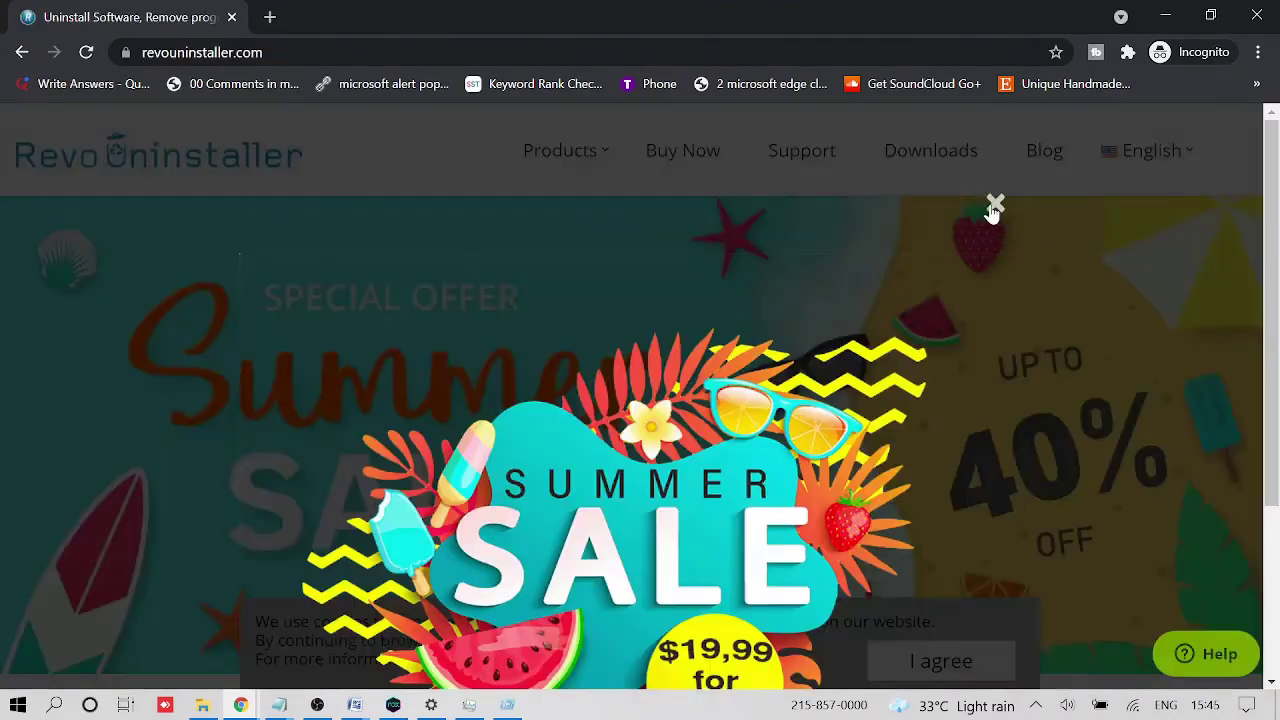
left_click(994, 207)
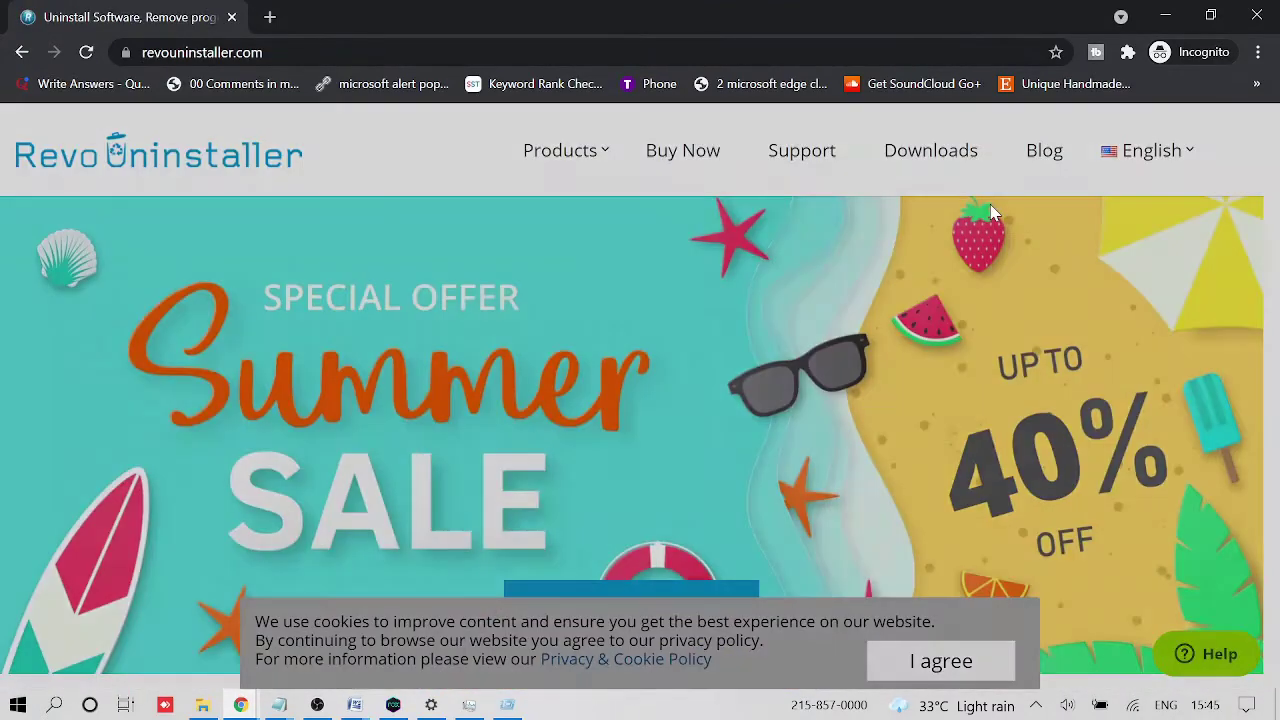
Step: Look through the Revo Uninstaller home page and locate its free downloads link
scroll(749, 306, "down", 5)
scroll(720, 340, "down", 3)
scroll(716, 330, "up", 7)
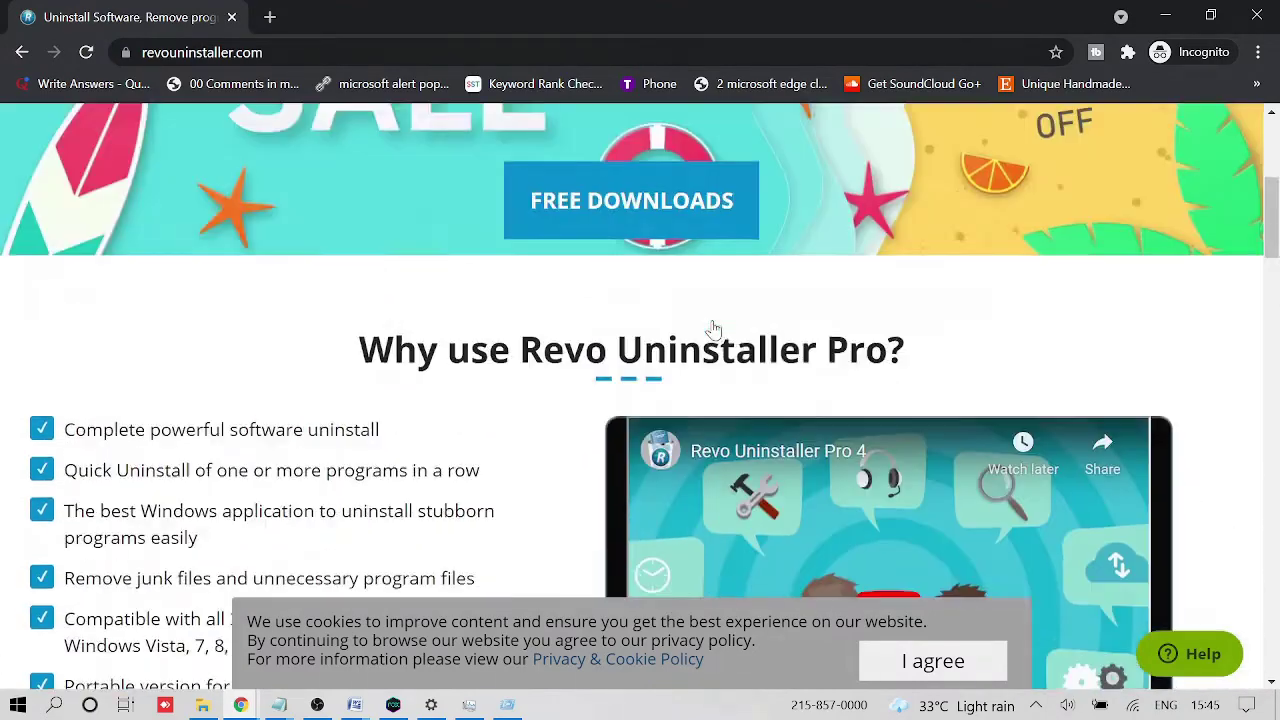
scroll(715, 325, "down", 1)
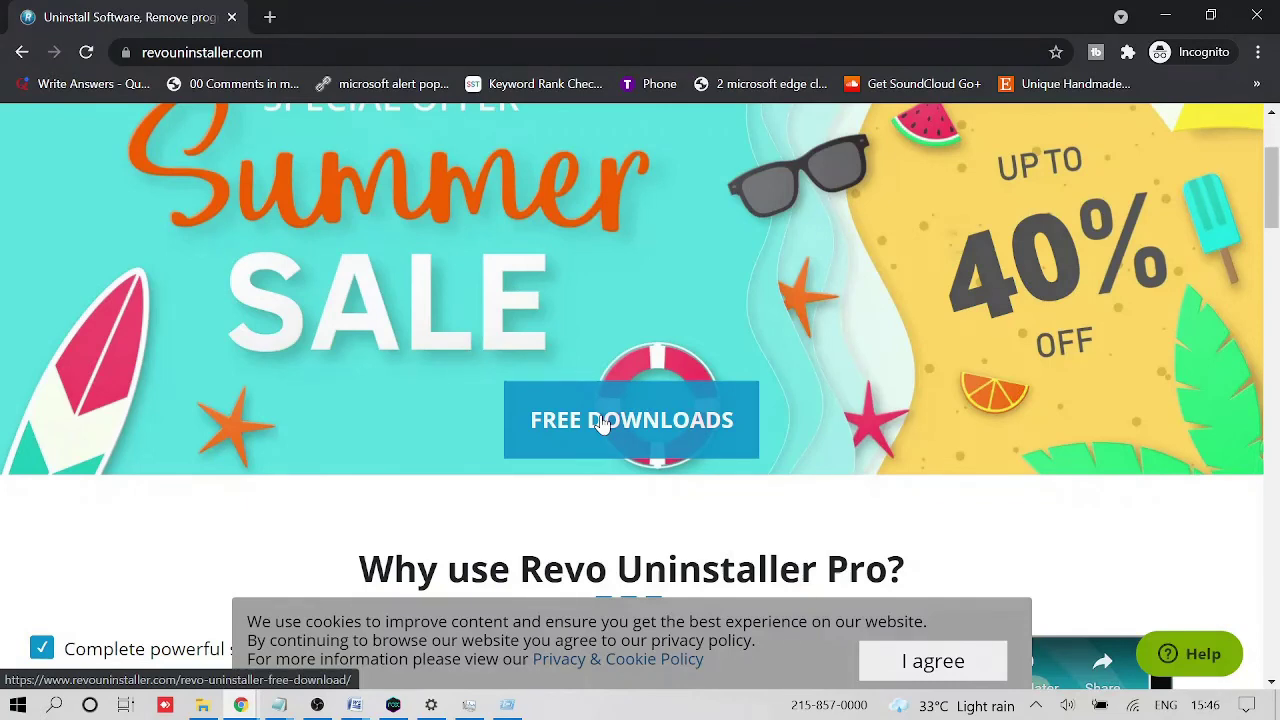
Step: Switch to NoxPlayer and postpone the Google Play login to reach its home screen
left_click(393, 705)
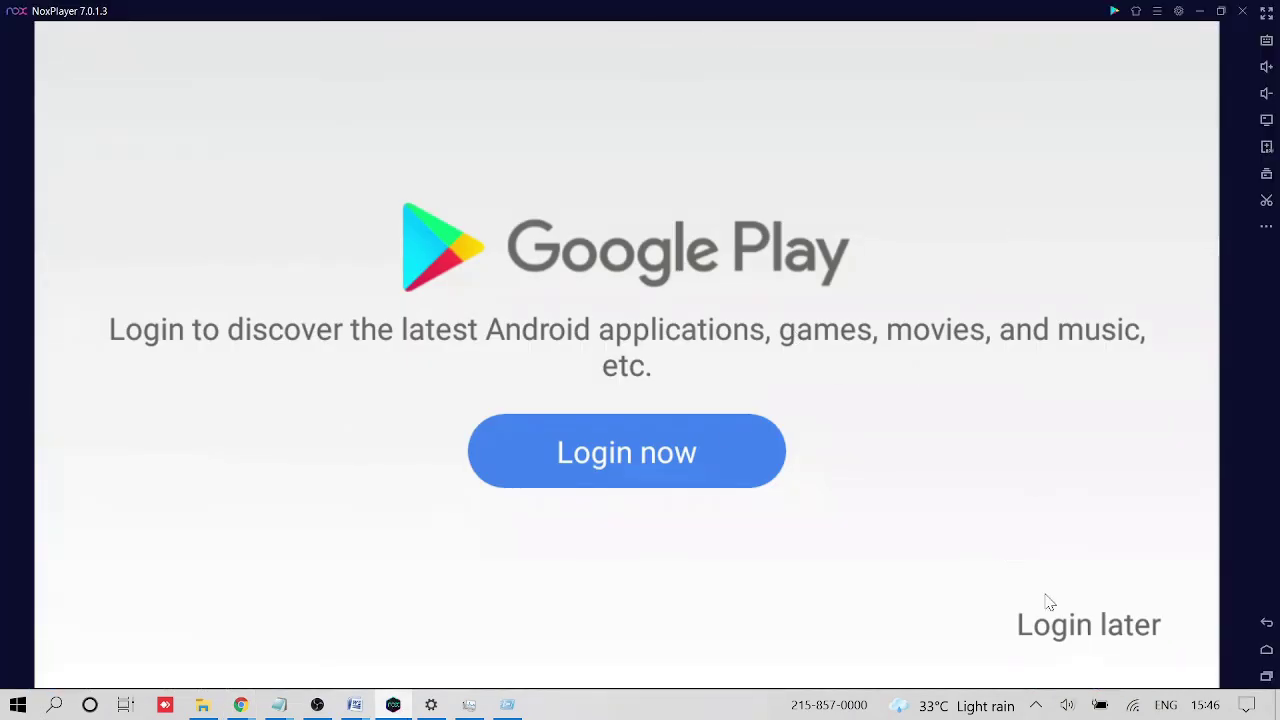
left_click(1062, 627)
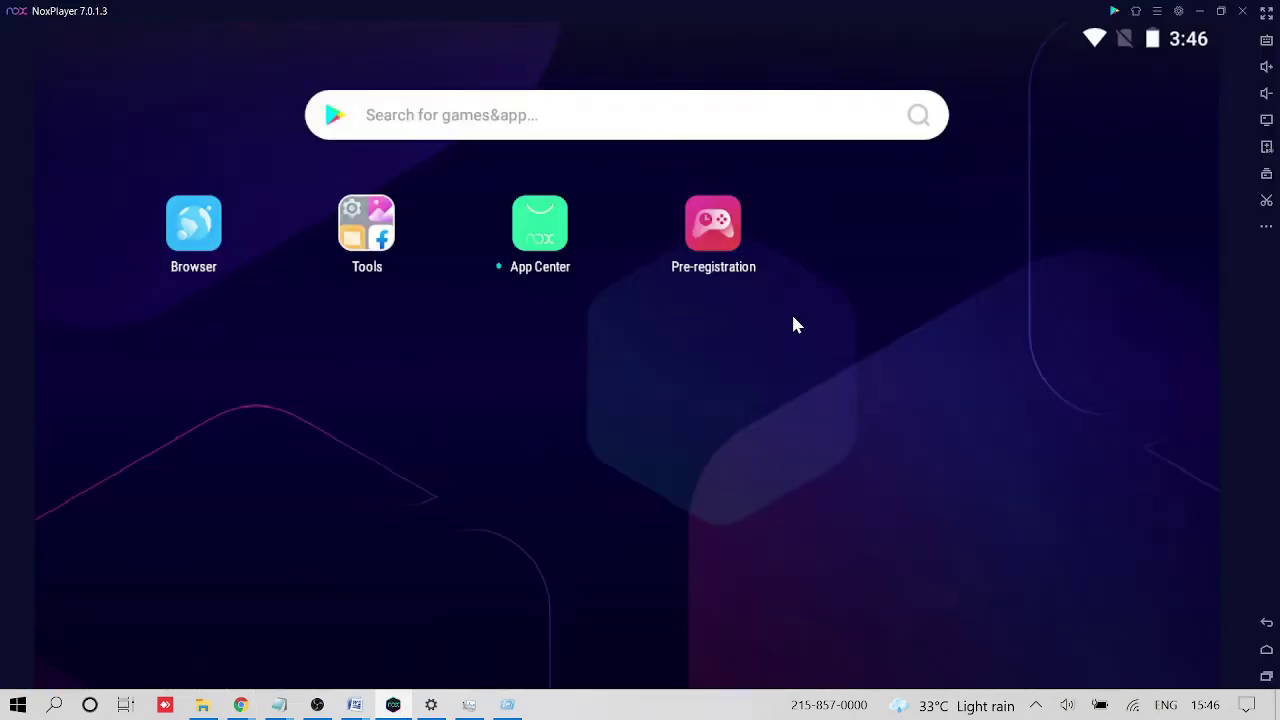